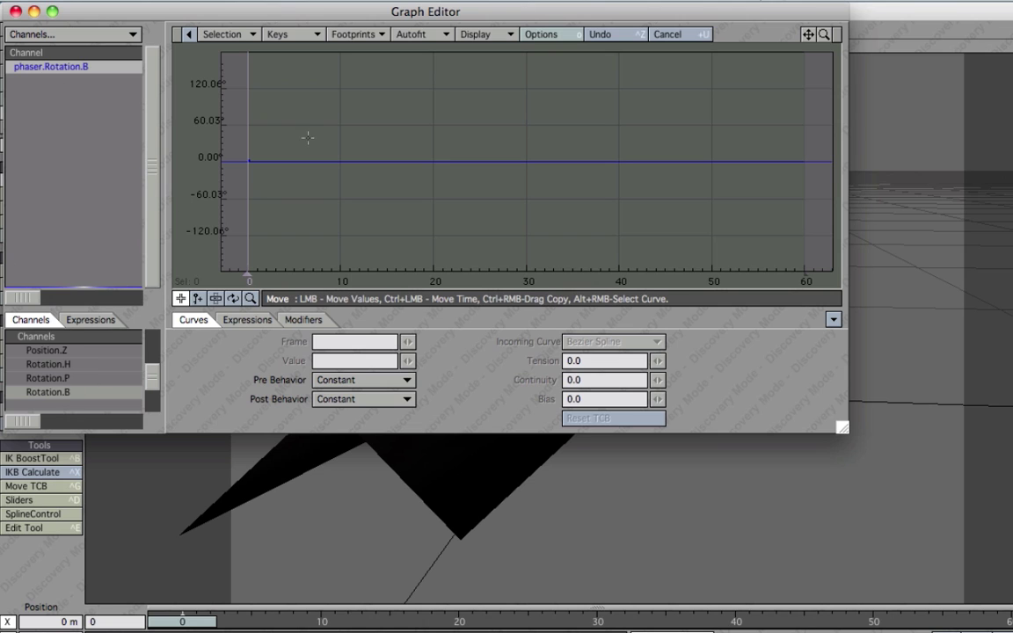
Add a key at frame 1 with a value of 180° to the phaser's Rotation.B curve
right_click_drag(304, 125, 177, 222)
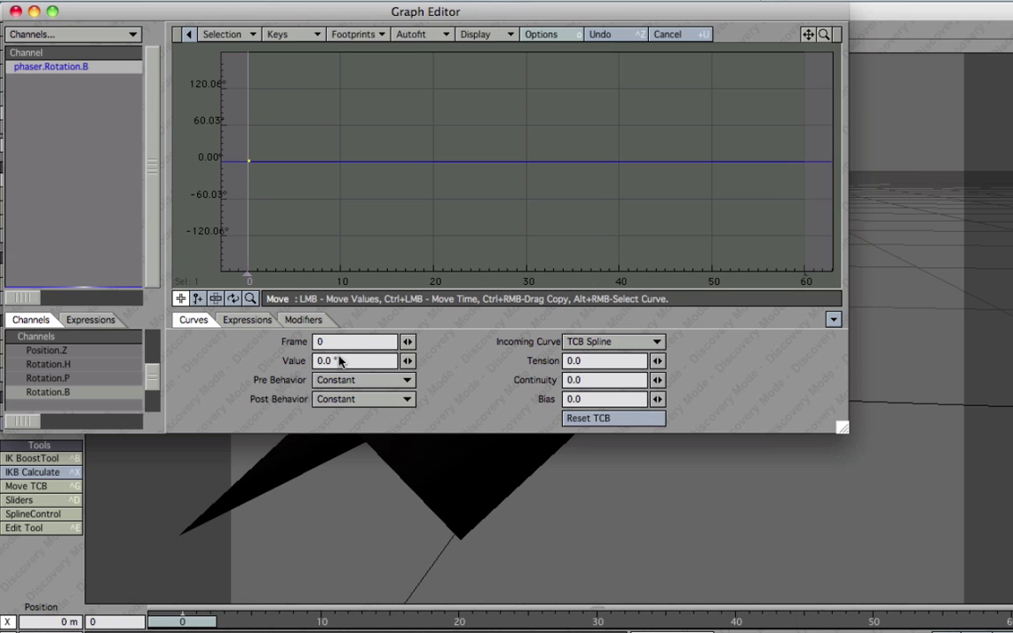
left_click(197, 299)
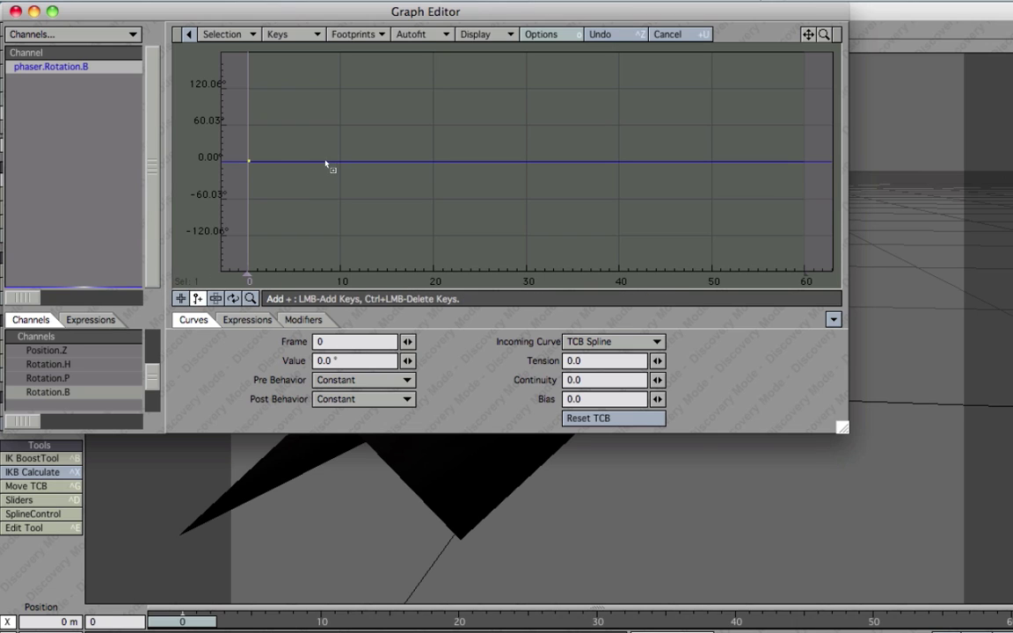
left_click(258, 161)
left_click(381, 364)
type("180")
key("Return")
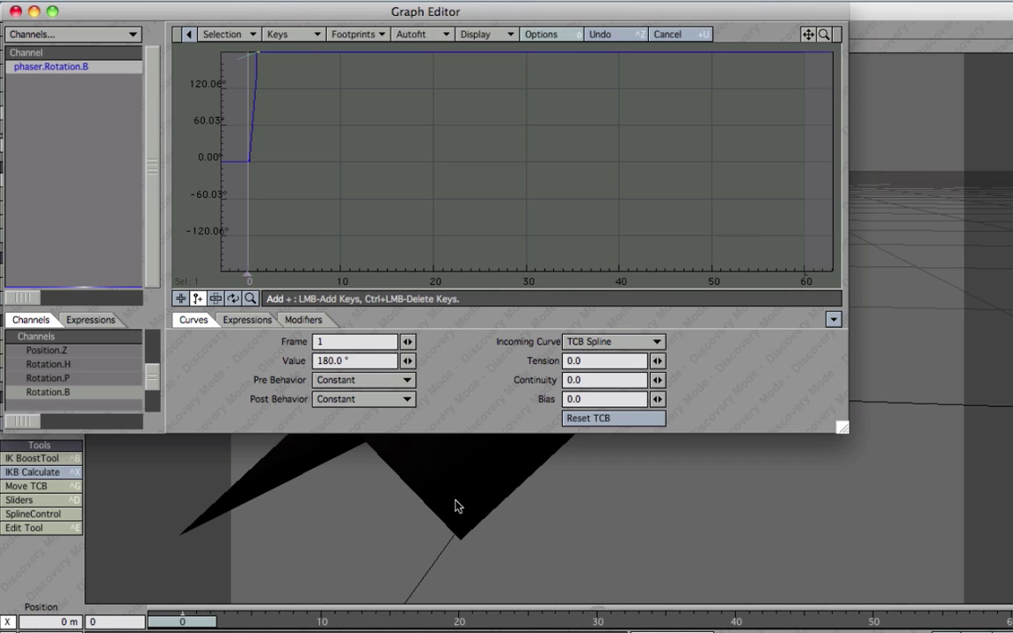
Set the Rotation.B curve's post behavior to Repeat and close the Graph Editor
left_click(339, 399)
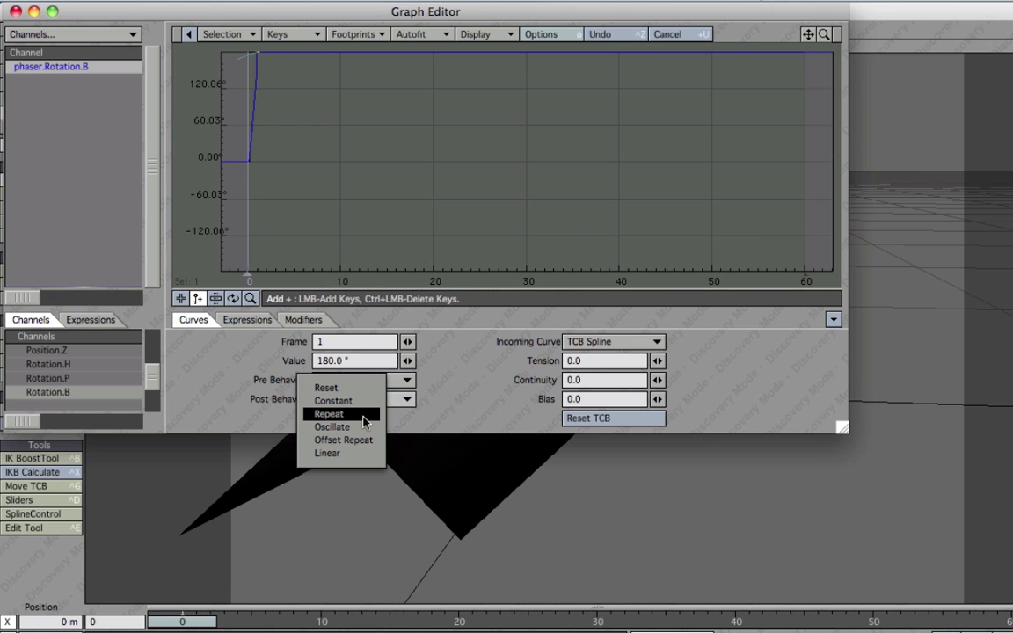
left_click(365, 421)
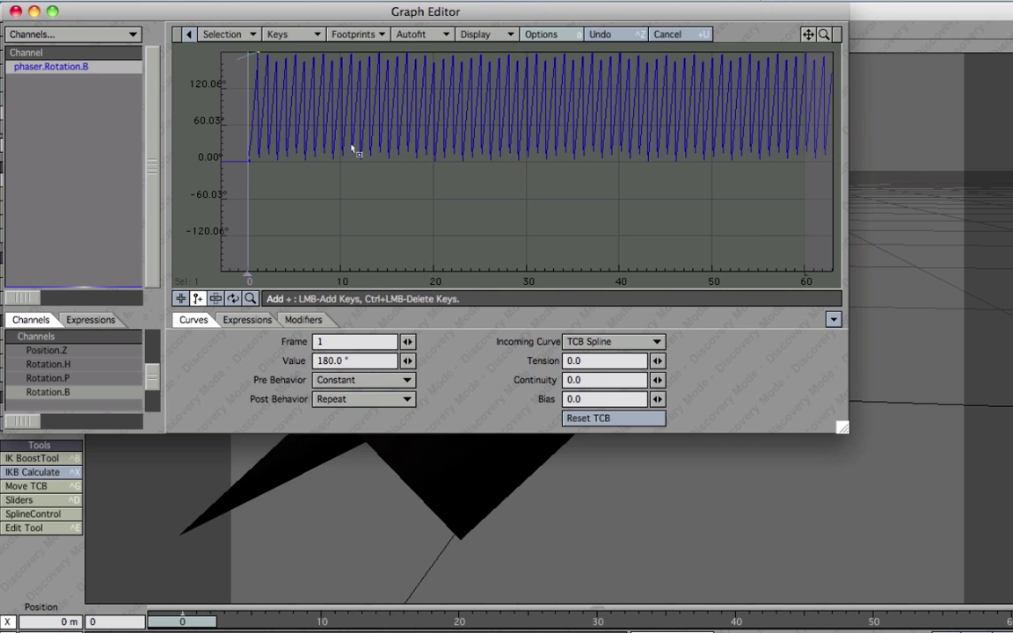
left_click(16, 11)
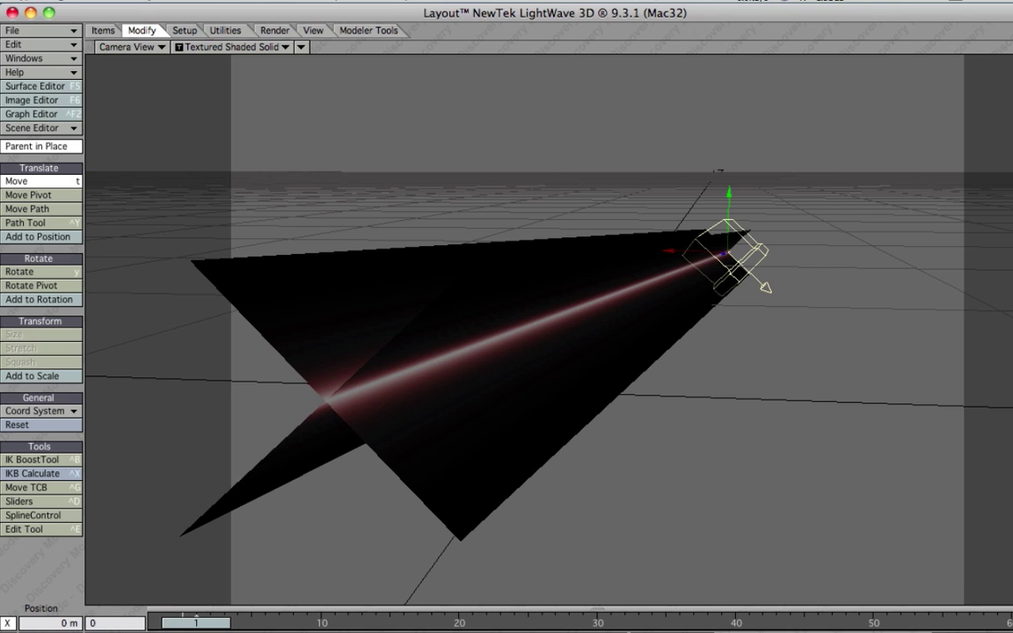
Go to frame 4 and set the camera's antialiasing to Classic, Low and its motion blur to Classic
key("Left")
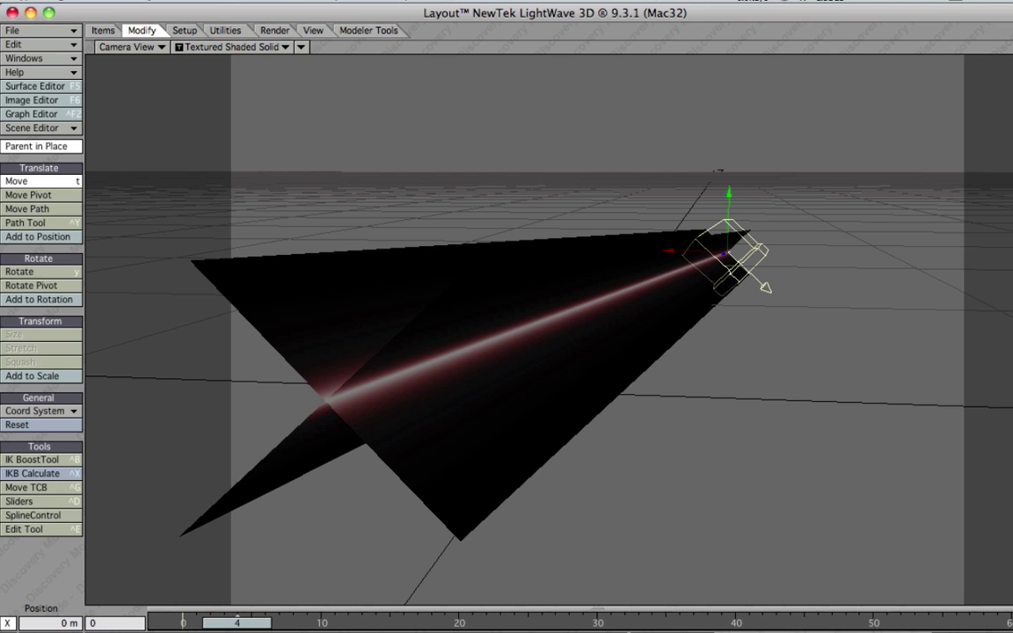
key("y")
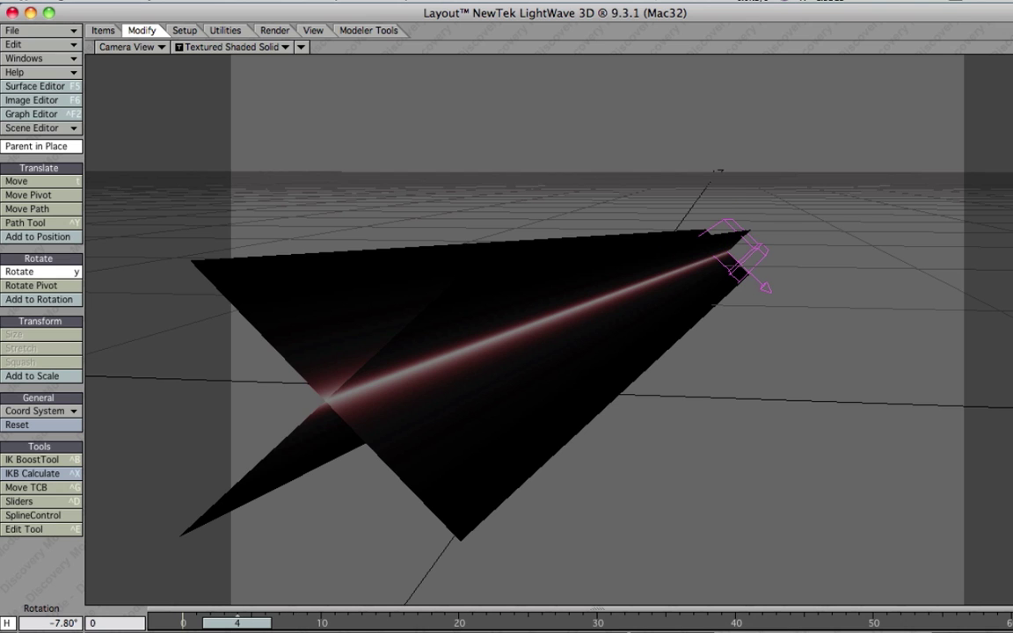
key("p")
left_click(935, 350)
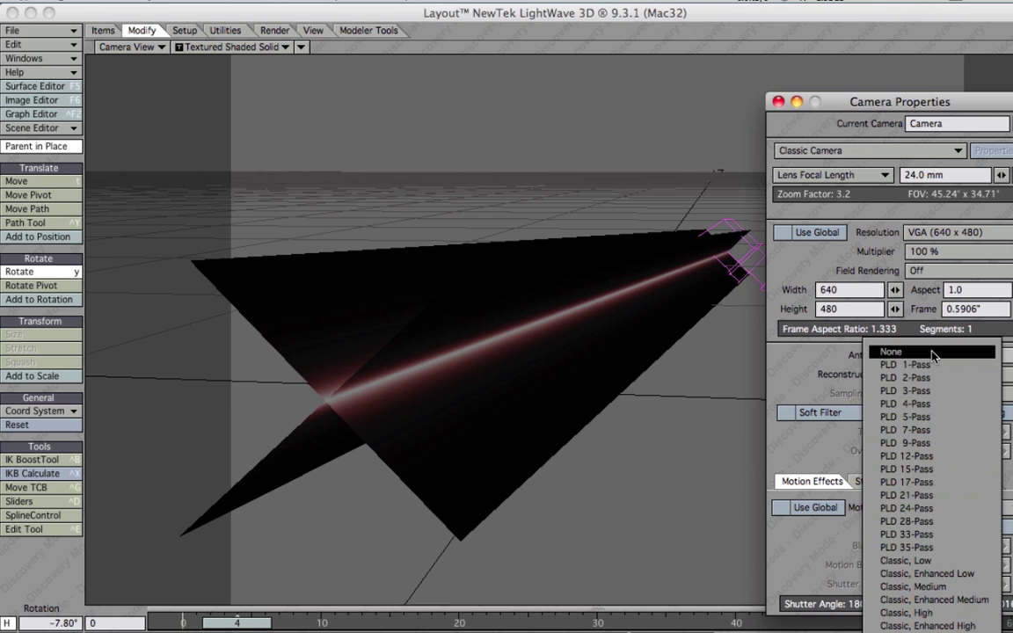
left_click(937, 561)
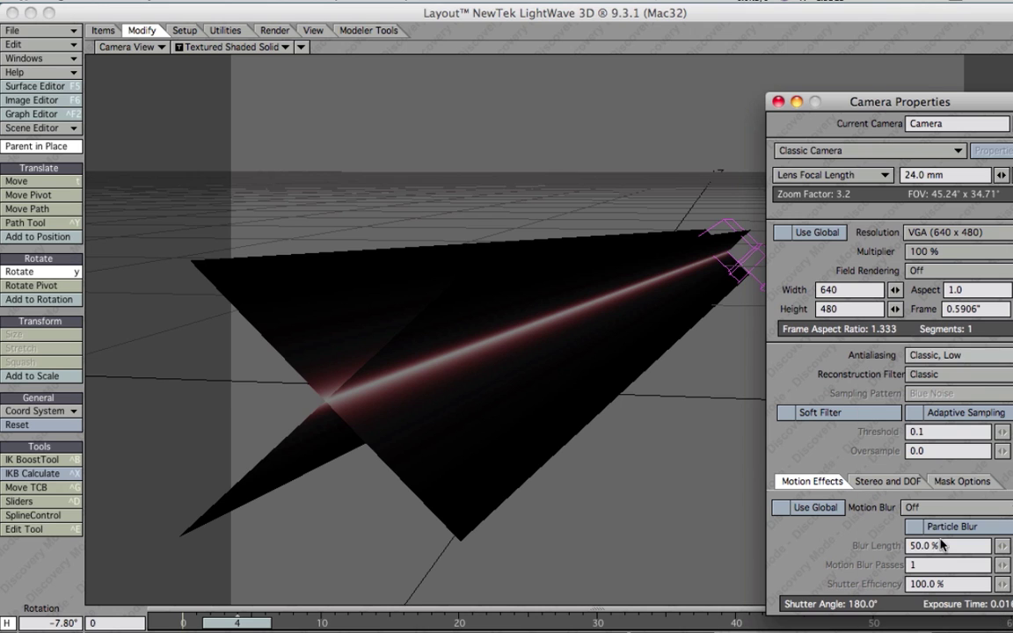
left_click(945, 514)
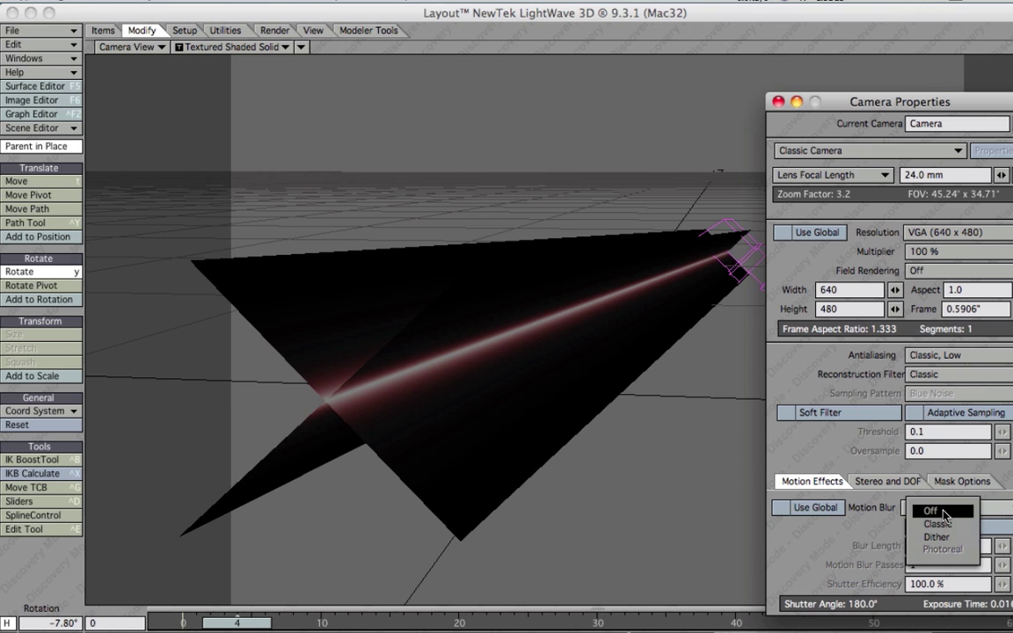
left_click(997, 584)
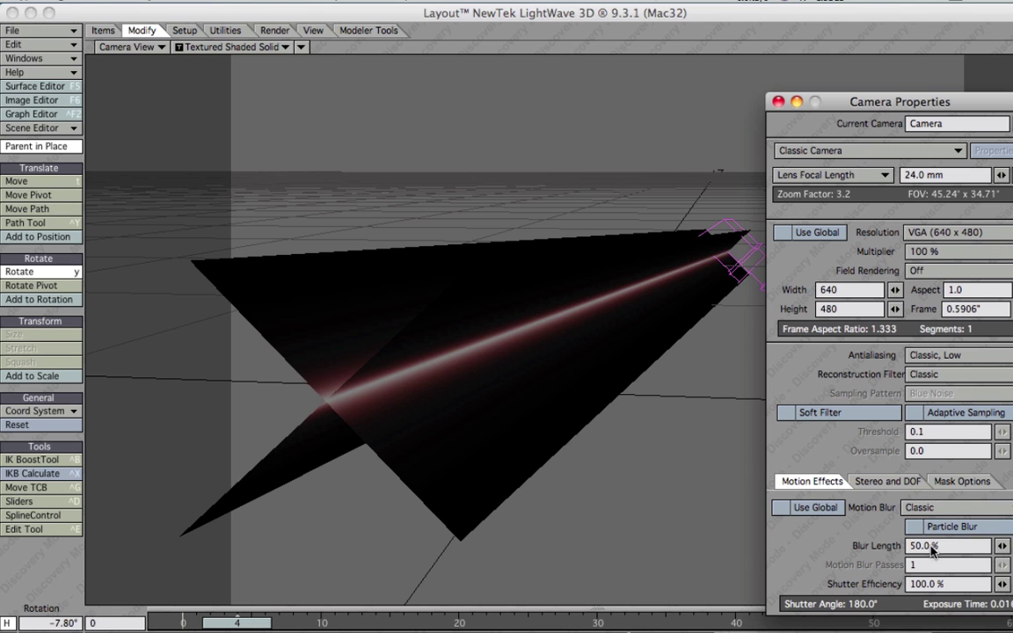
Render frame 4 twice to check the rotating phaser beam with motion blur
key("F9")
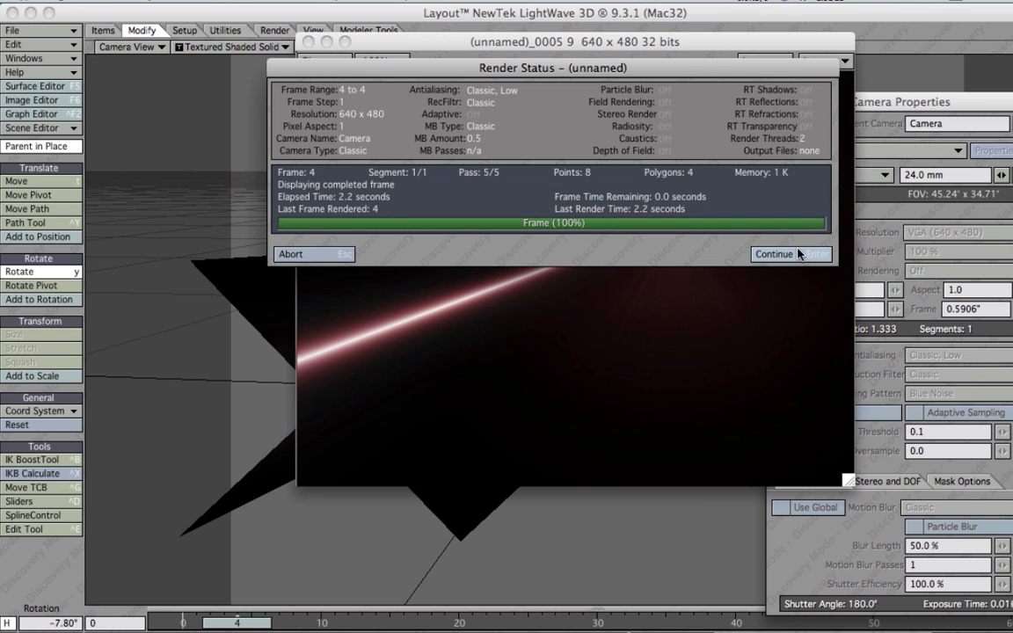
left_click(774, 254)
left_click(309, 41)
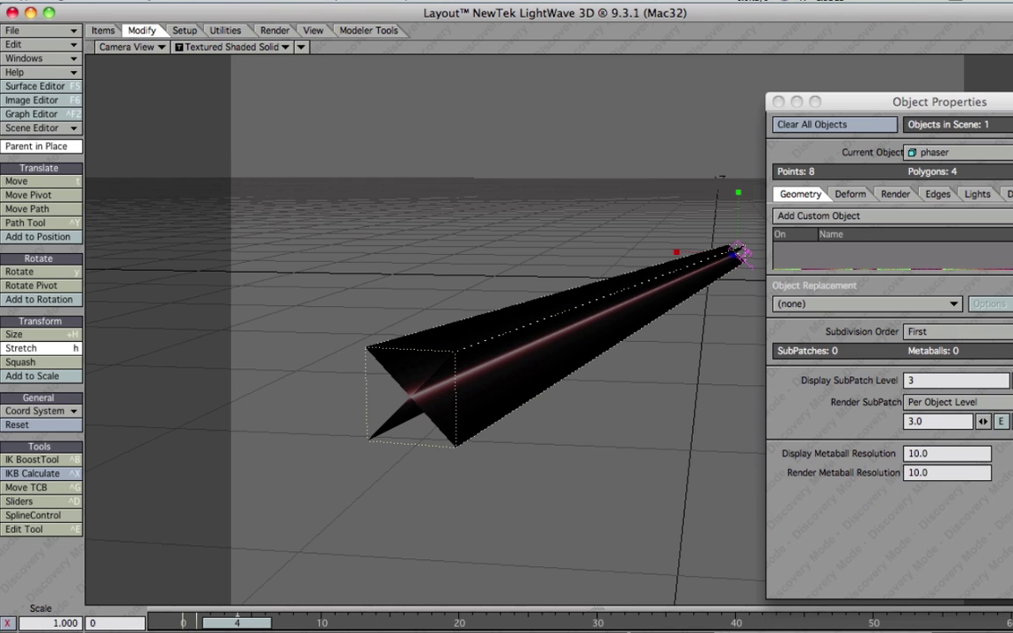
key("F9")
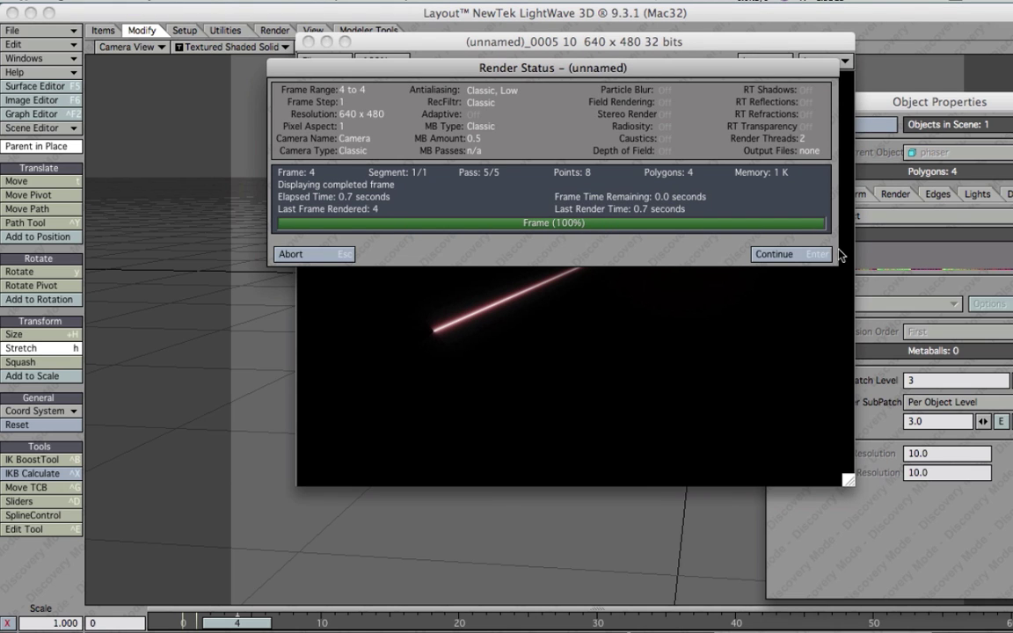
left_click(823, 254)
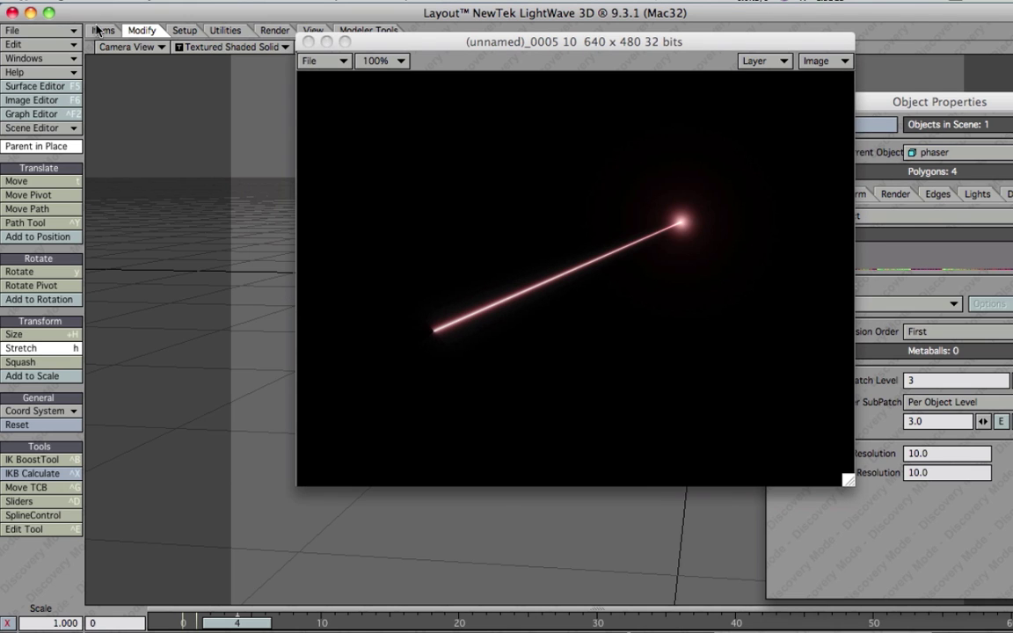
Open the scene's Backdrop Options
left_click(45, 58)
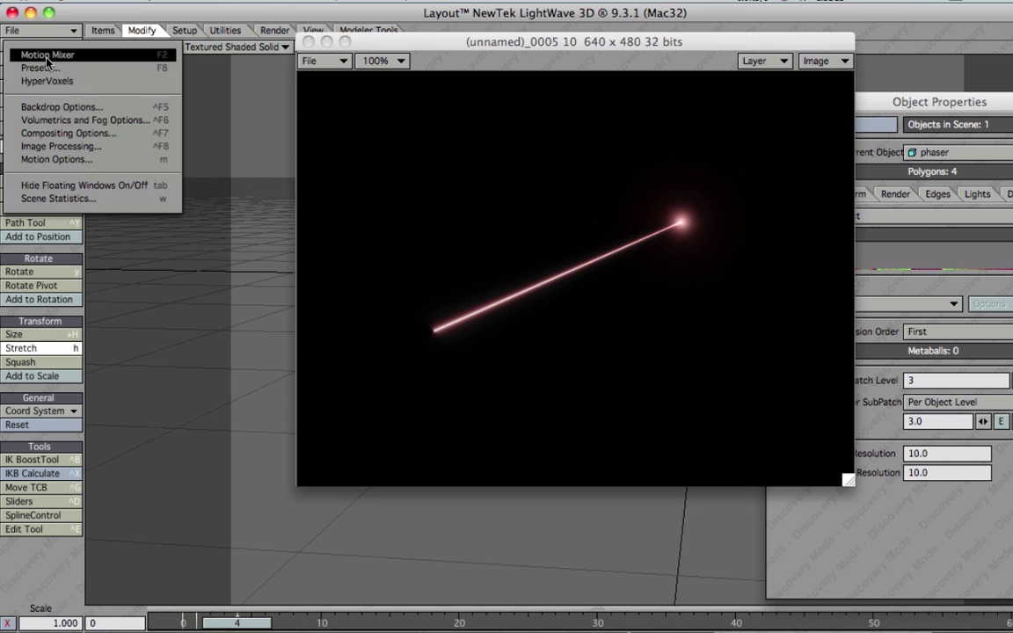
left_click(55, 106)
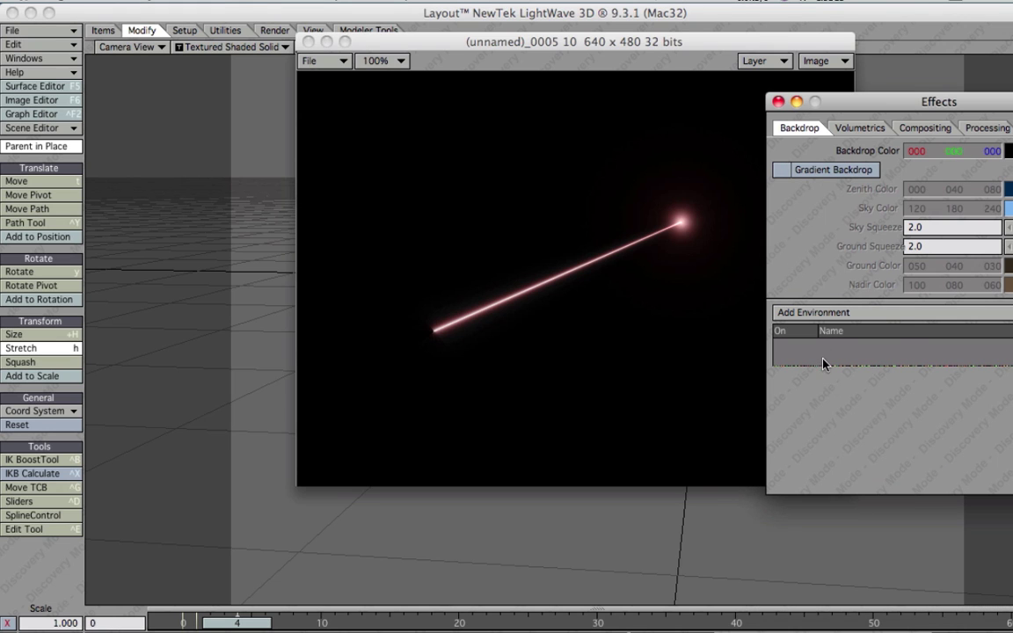
left_click(805, 313)
left_click(854, 324)
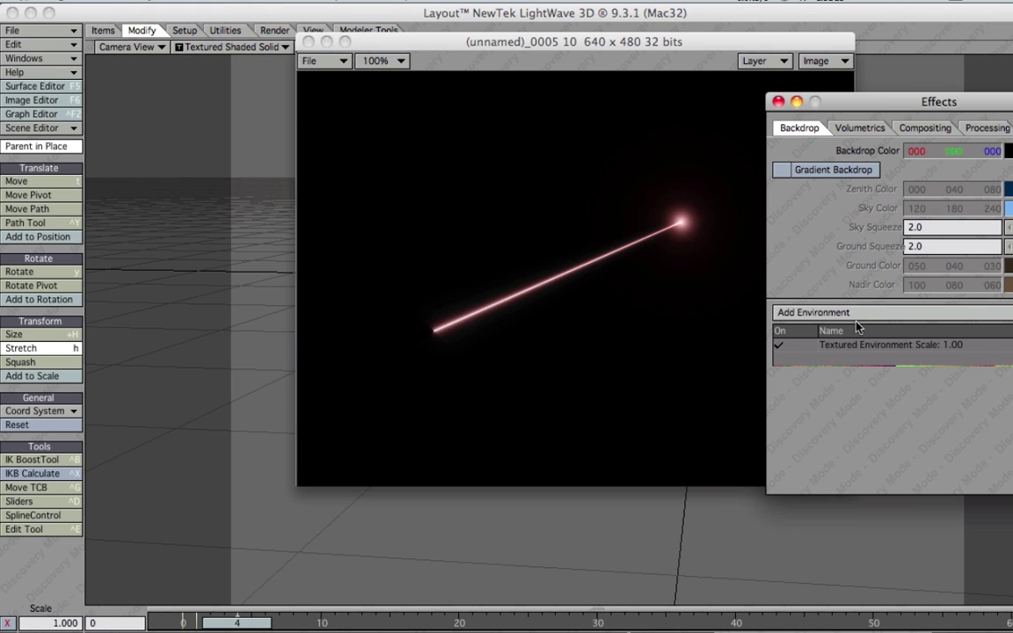
double_click(914, 345)
left_click(995, 437)
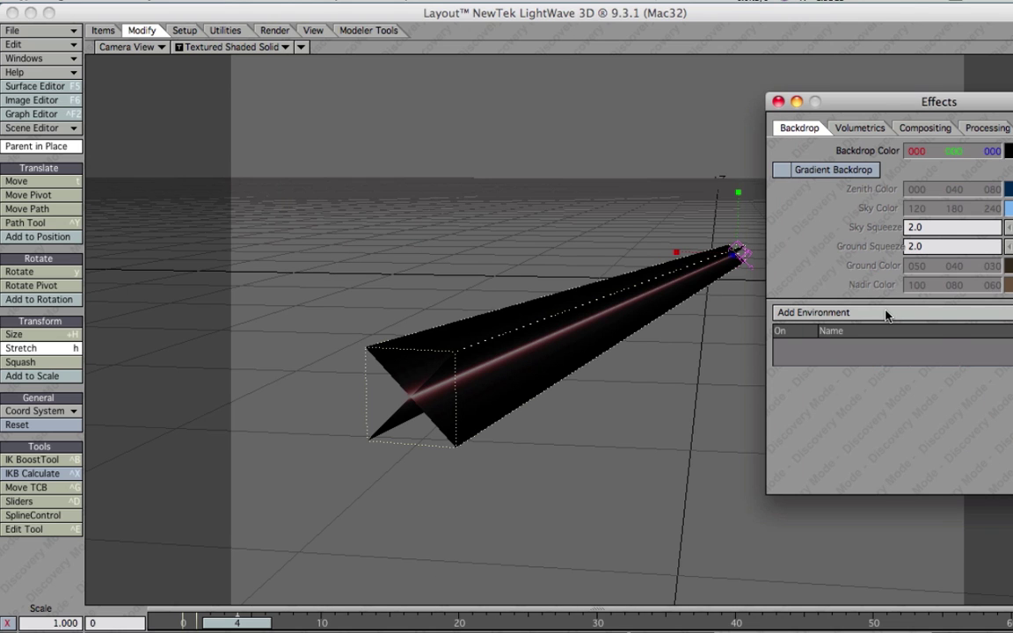
Add a Textured Environment to the backdrop and make its texture layer a Procedural Texture of type Turbulence
left_click(889, 313)
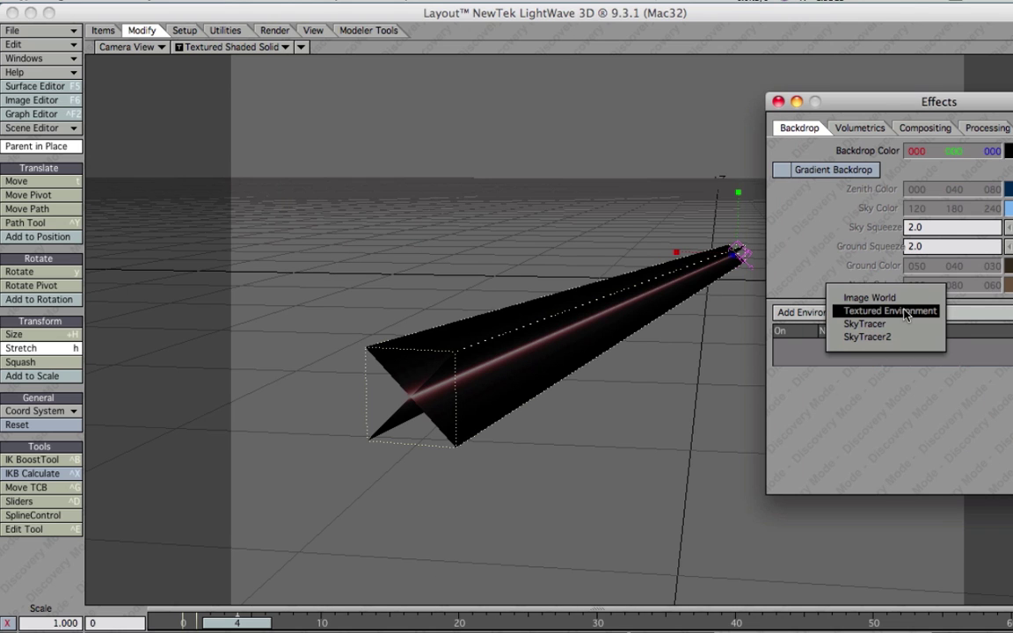
left_click(888, 312)
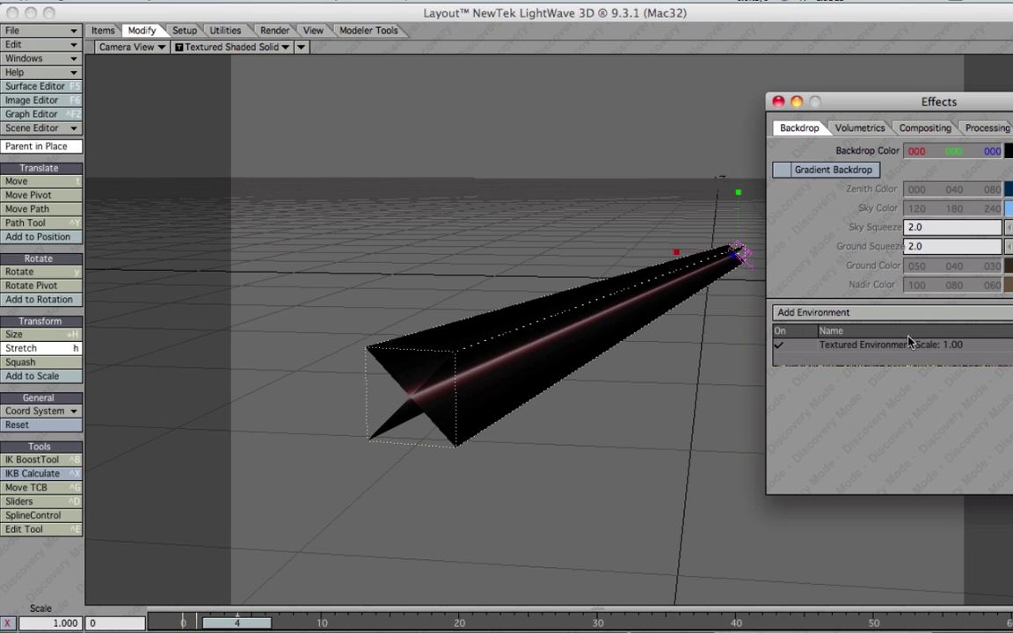
left_click(866, 346)
left_click(963, 435)
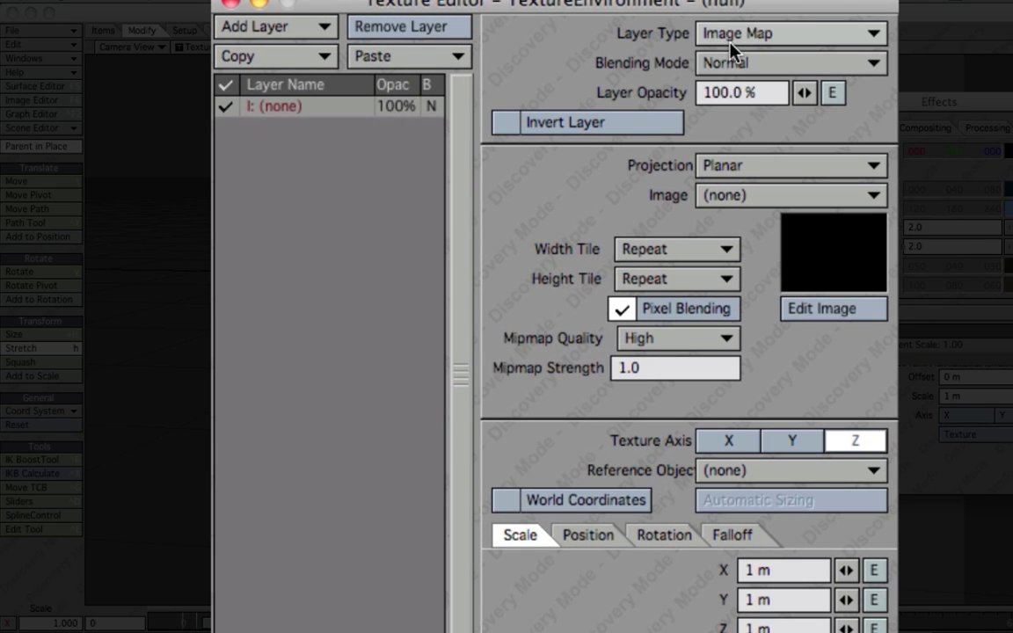
left_click(666, 160)
left_click(737, 65)
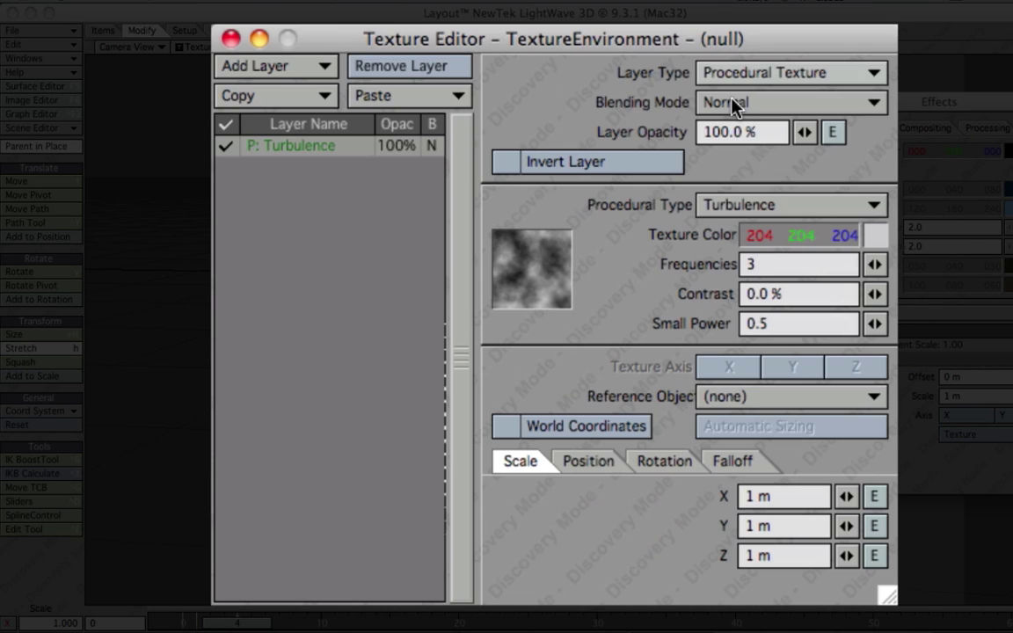
Change the Turbulence texture color to dark blue and render frame 4 against the new backdrop
left_click(876, 235)
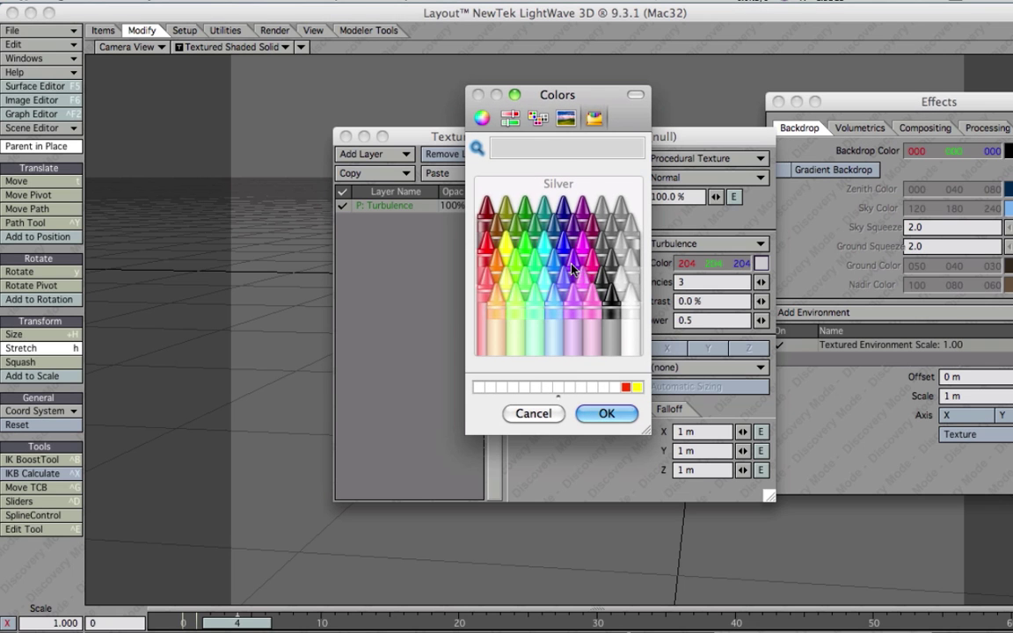
left_click(481, 118)
left_click_drag(640, 169, 641, 245)
left_click(607, 414)
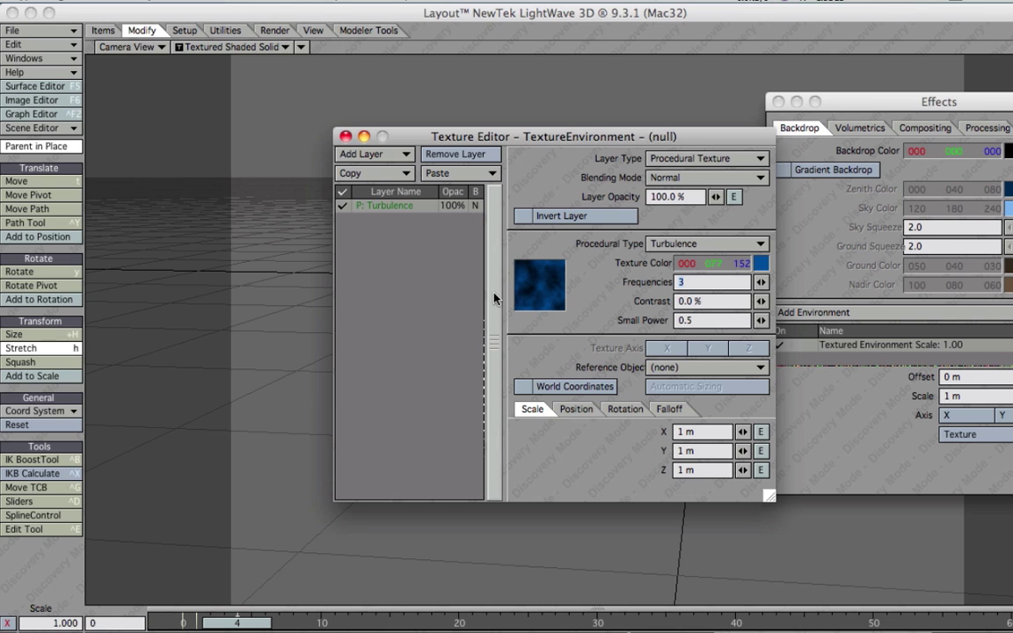
left_click(345, 136)
key("F9")
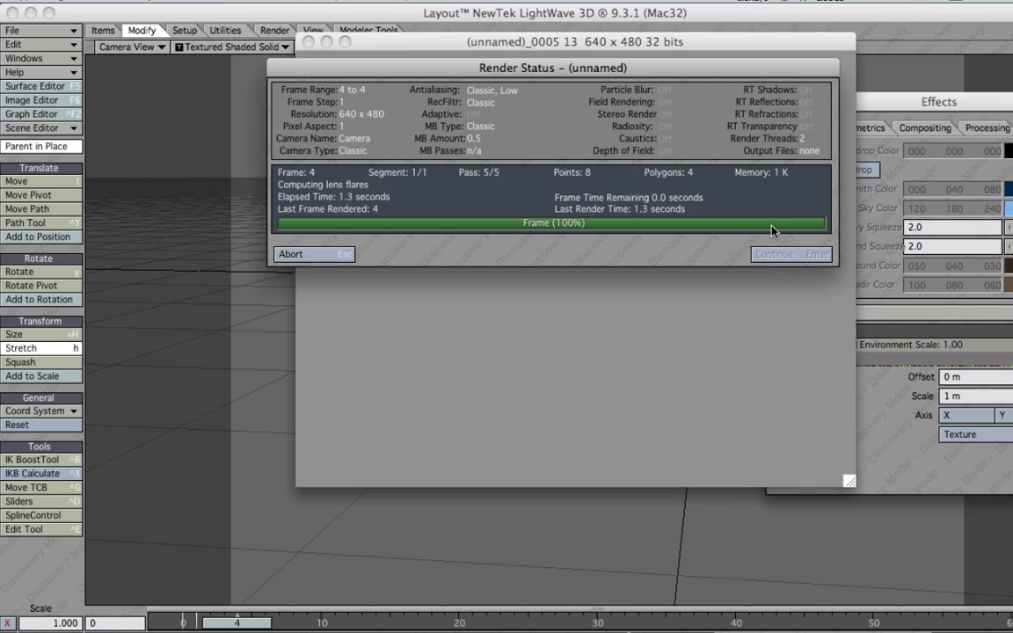
left_click(785, 251)
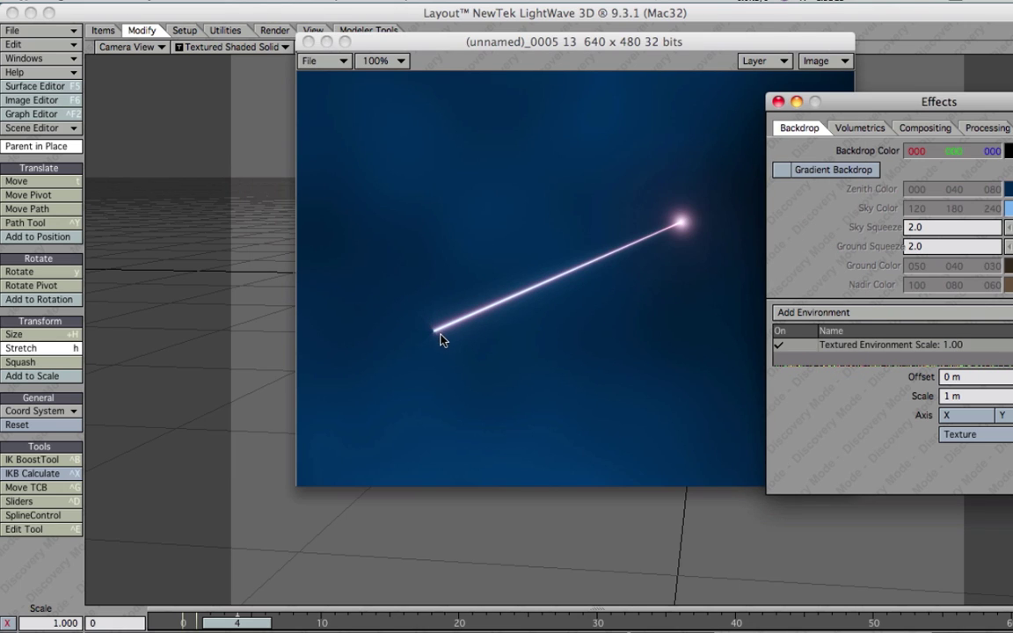
Set the camera's antialiasing to None and turn its motion blur off
key("t")
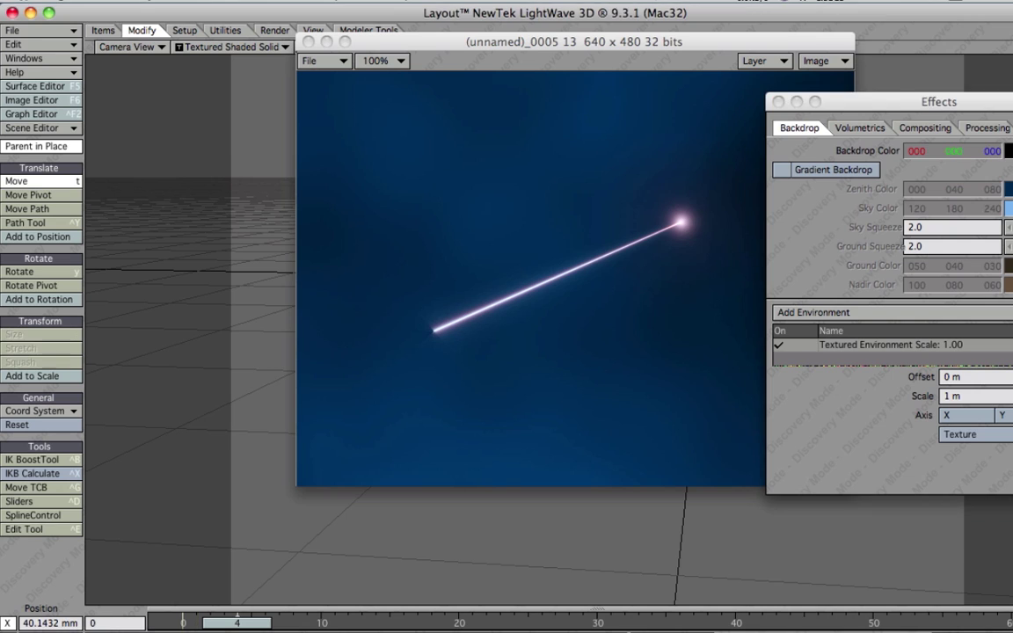
key("p")
left_click(931, 352)
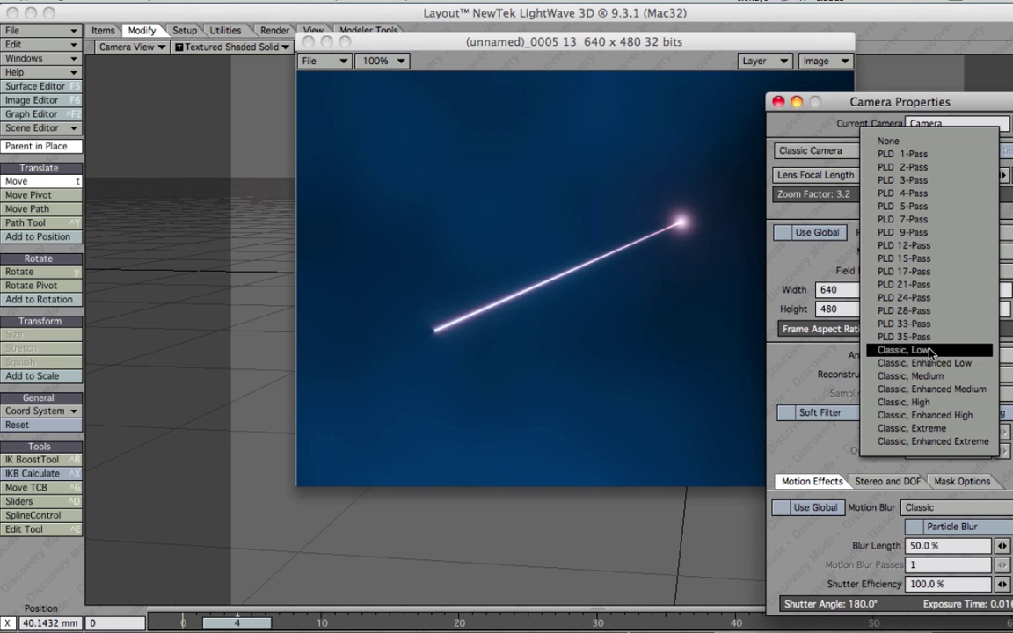
left_click(942, 141)
left_click(917, 511)
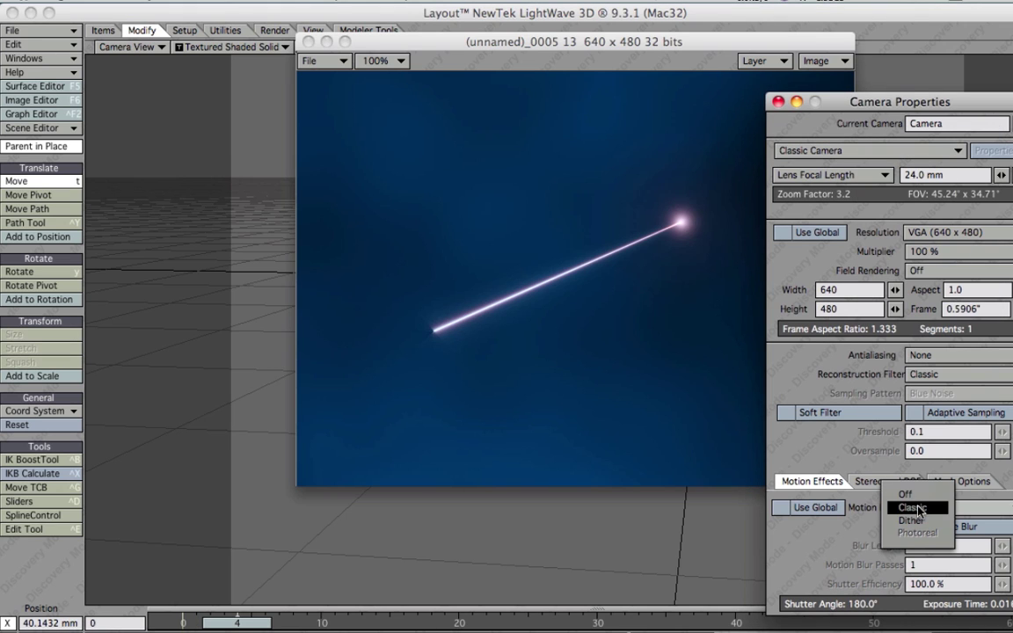
left_click(915, 490)
Render frame 4 without antialiasing or motion blur and view the image at 200%
key("F9")
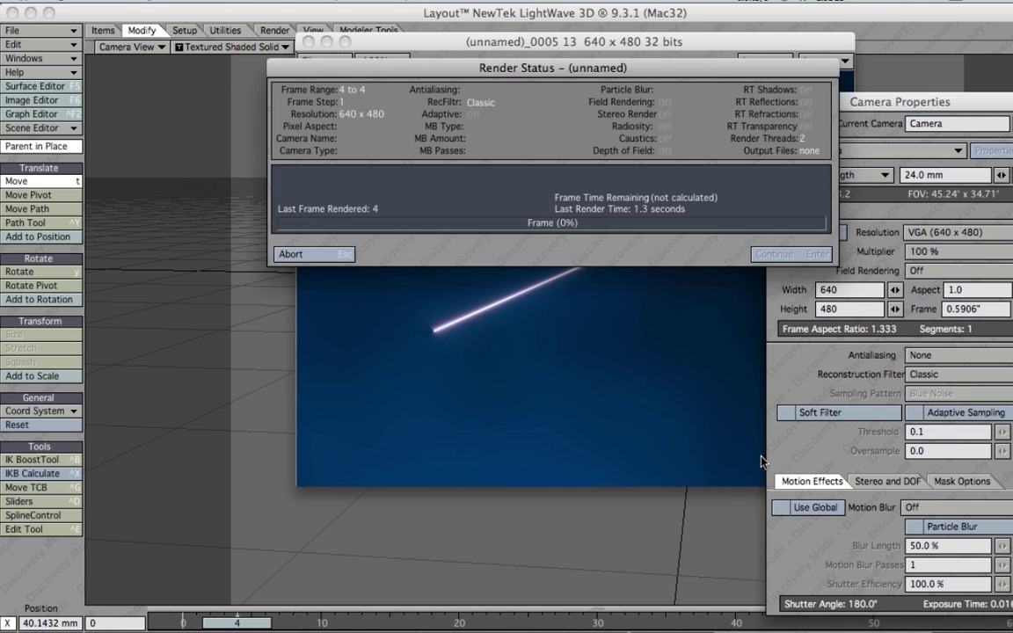
left_click(815, 253)
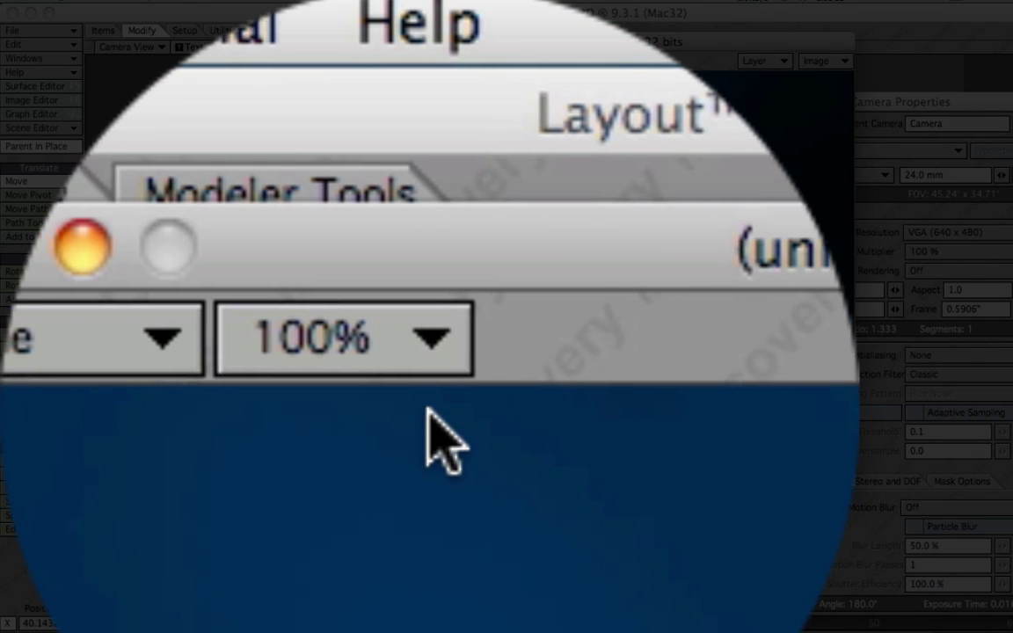
left_click(413, 339)
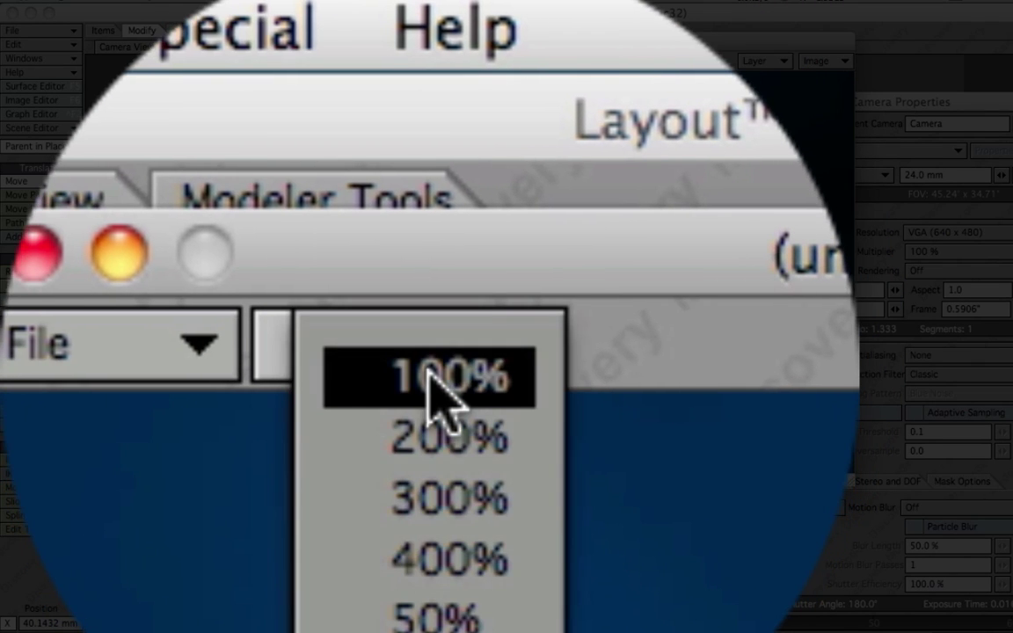
left_click(440, 425)
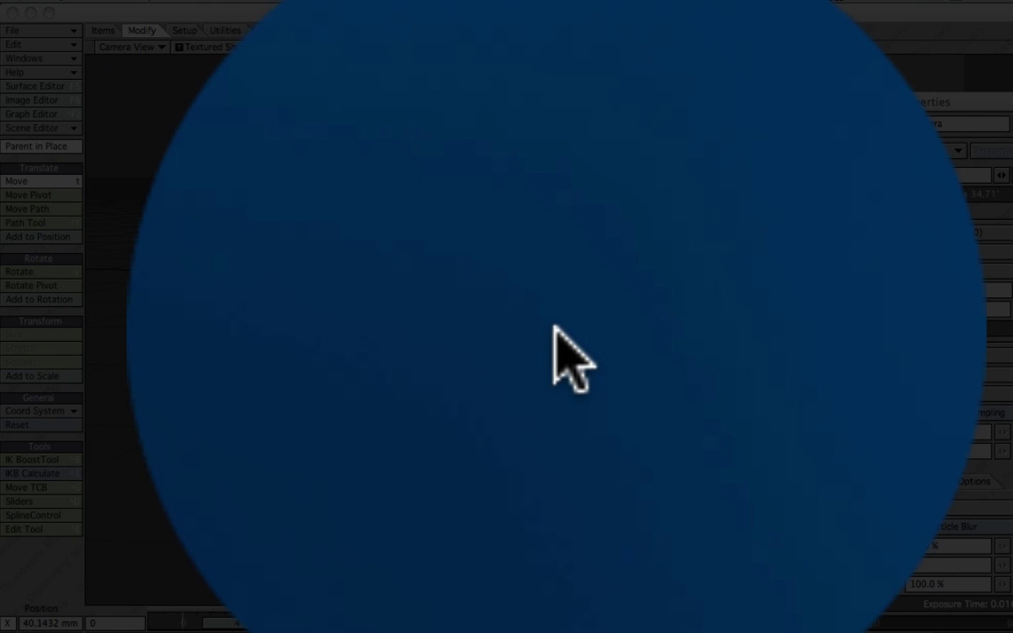
Inspect the beam's rear end in the enlarged render and compare it with the frame 5 render
mouse_move(554, 327)
left_mouse_down()
mouse_move(626, 413)
mouse_move(552, 334)
mouse_move(633, 361)
left_mouse_up()
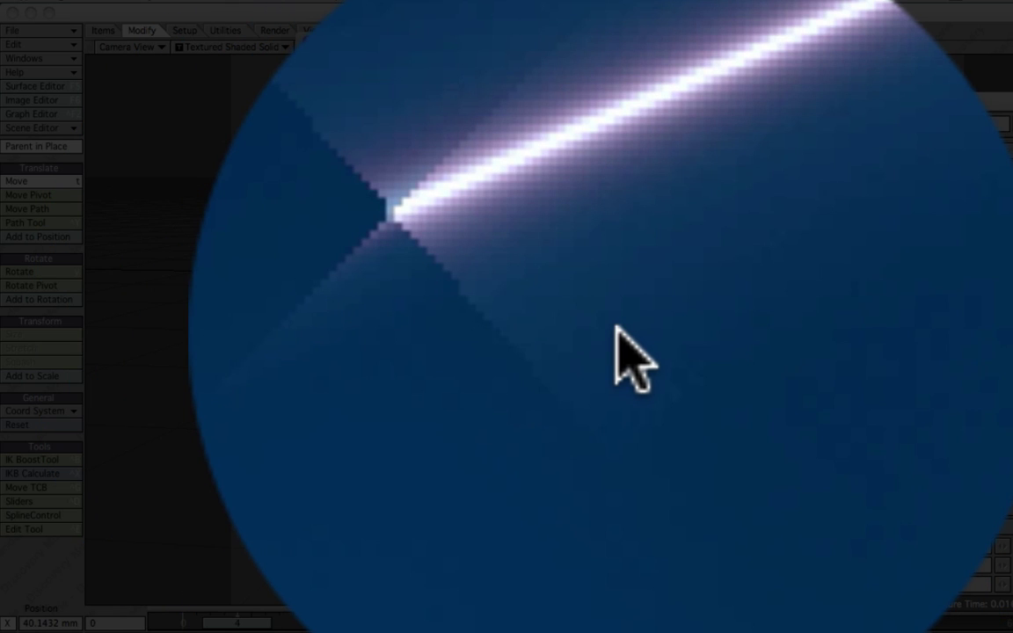
mouse_move(633, 362)
left_mouse_down()
mouse_move(617, 340)
mouse_move(631, 361)
mouse_move(589, 408)
mouse_move(645, 414)
mouse_move(598, 416)
left_mouse_up()
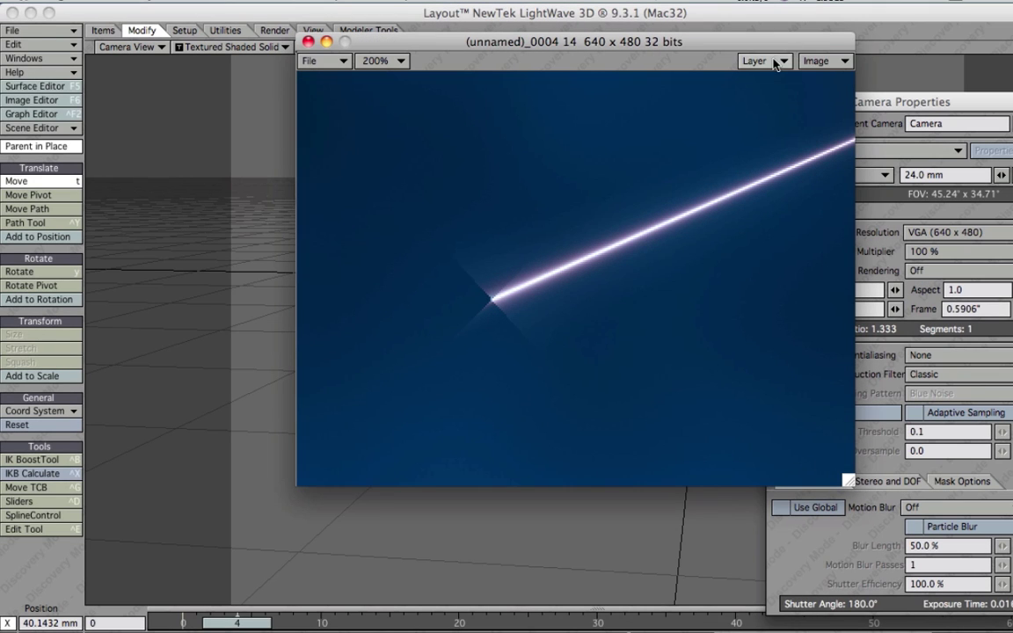
left_click(818, 60)
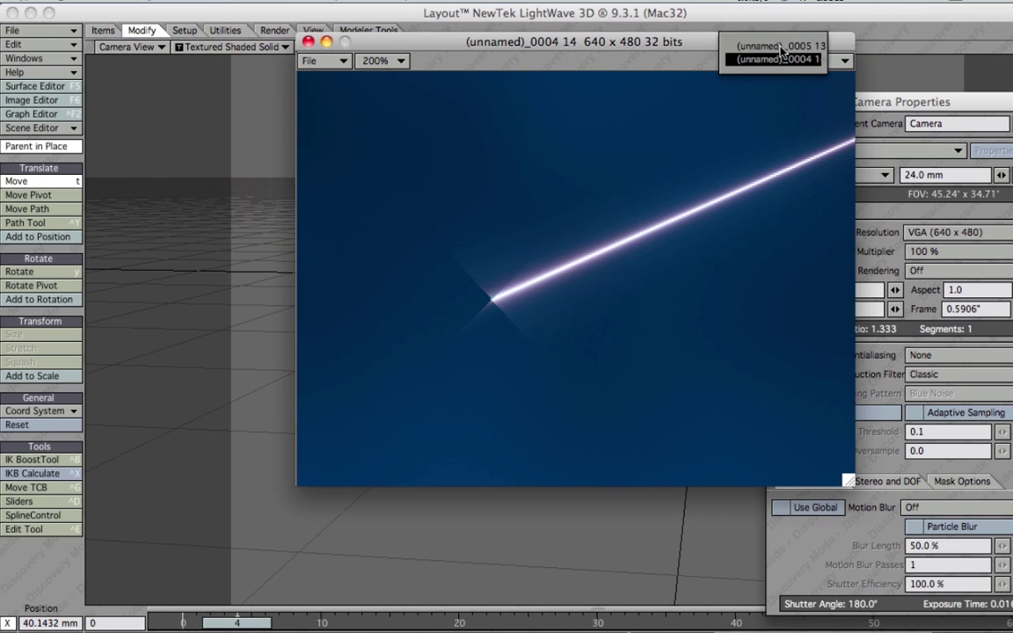
left_click(783, 44)
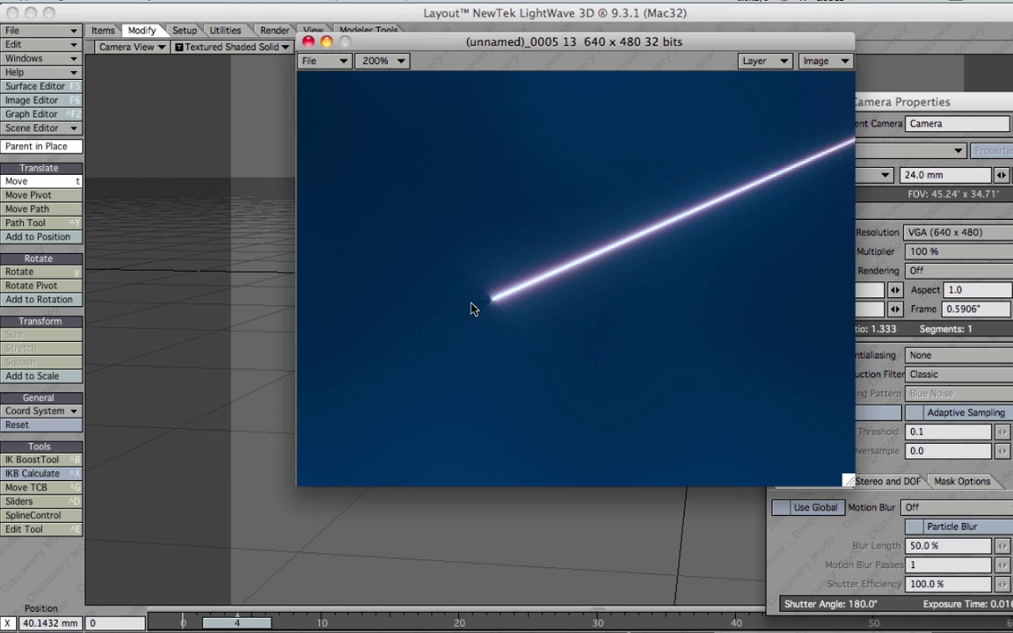
left_click(307, 42)
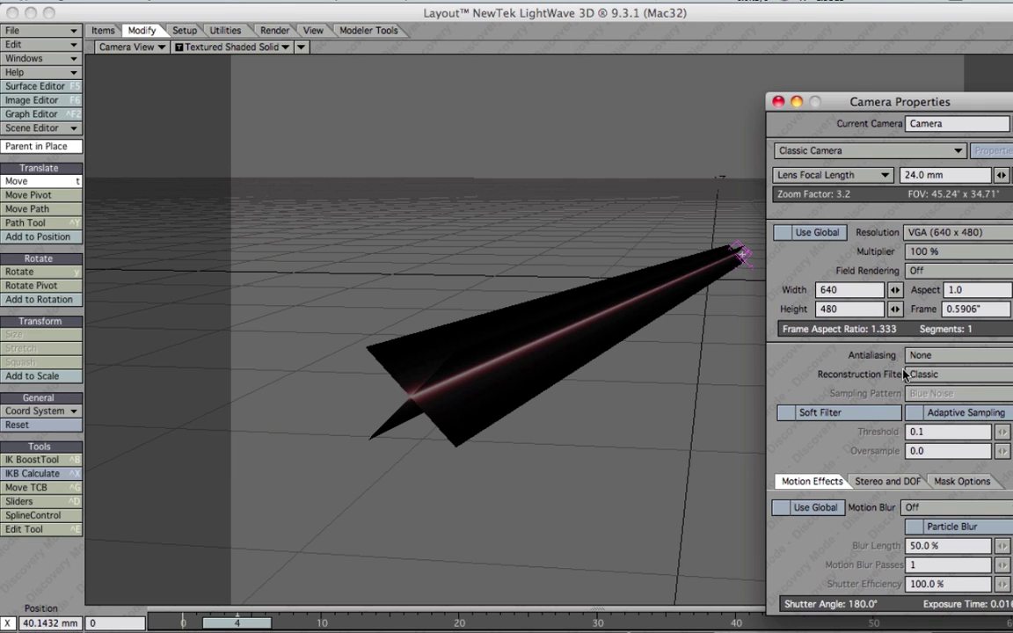
Turn off the Textured Environment in the backdrop options
left_click(16, 58)
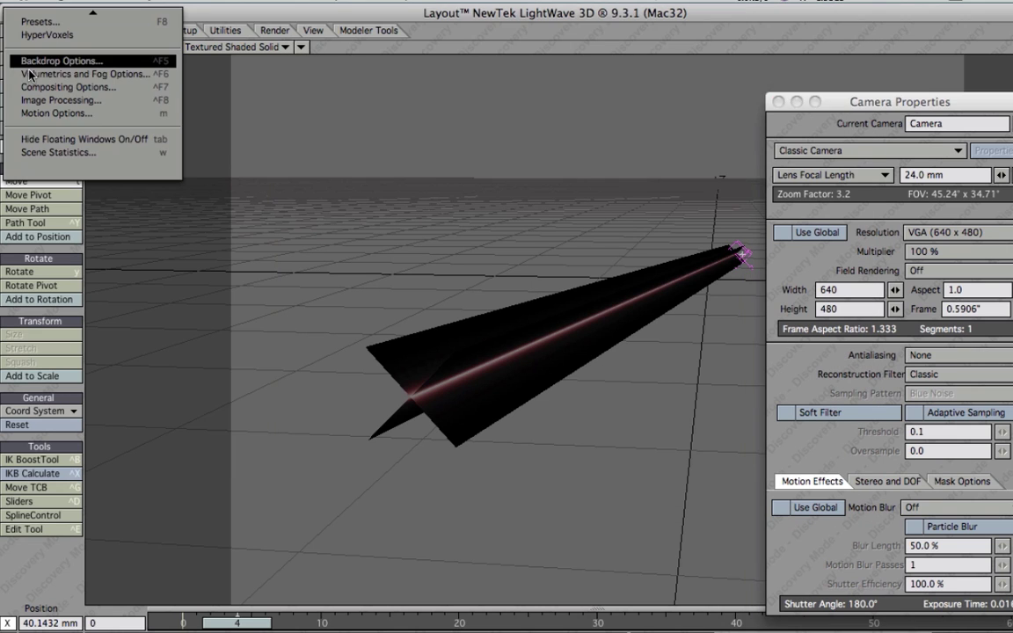
left_click(26, 61)
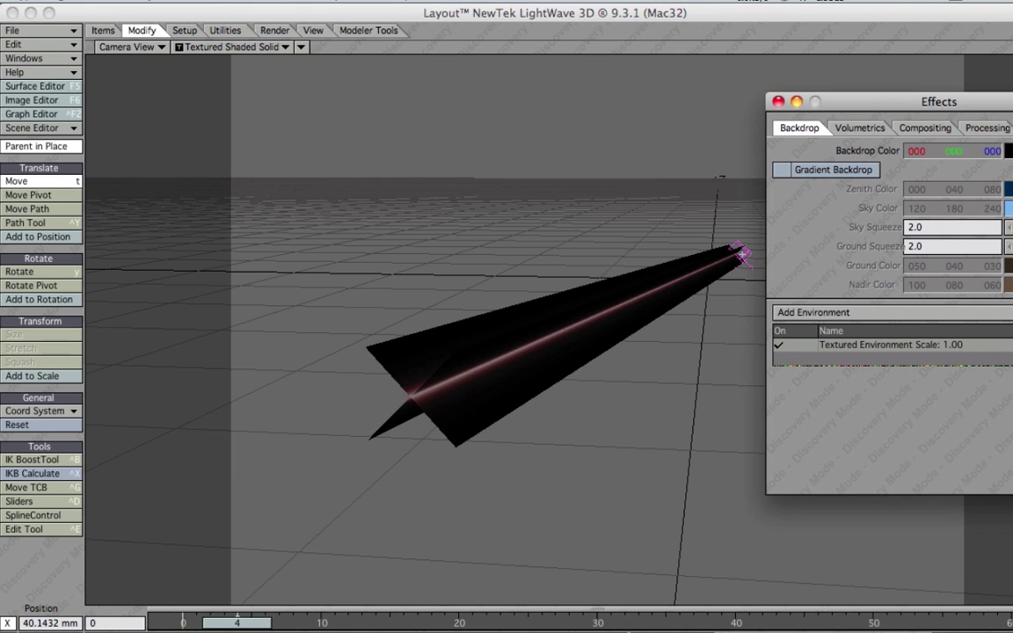
left_click(778, 101)
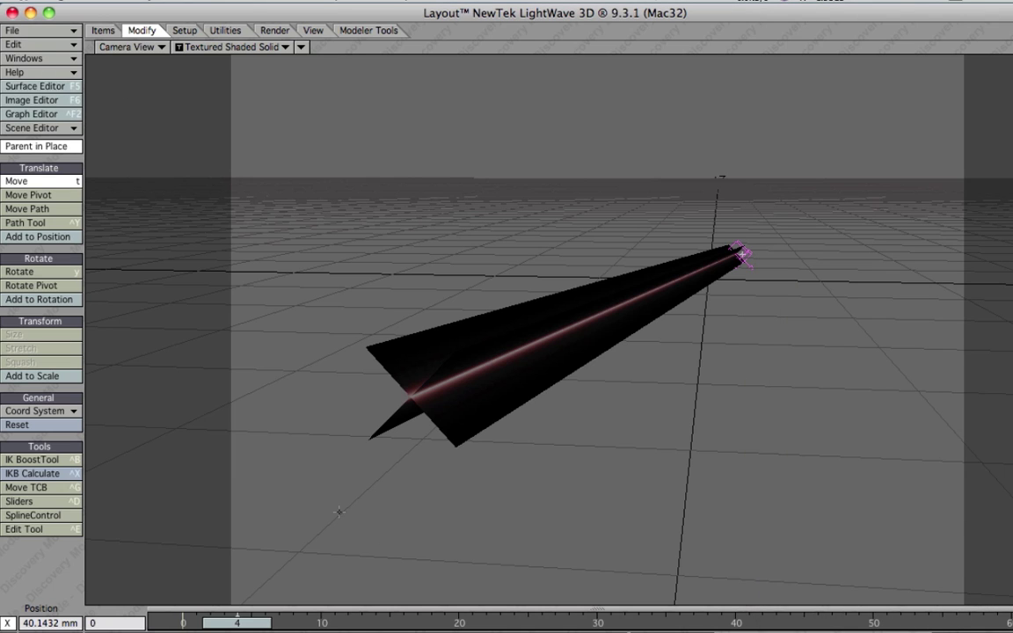
Set the phaser surface's Luminosity to 0% in the Surface Editor
left_click(42, 88)
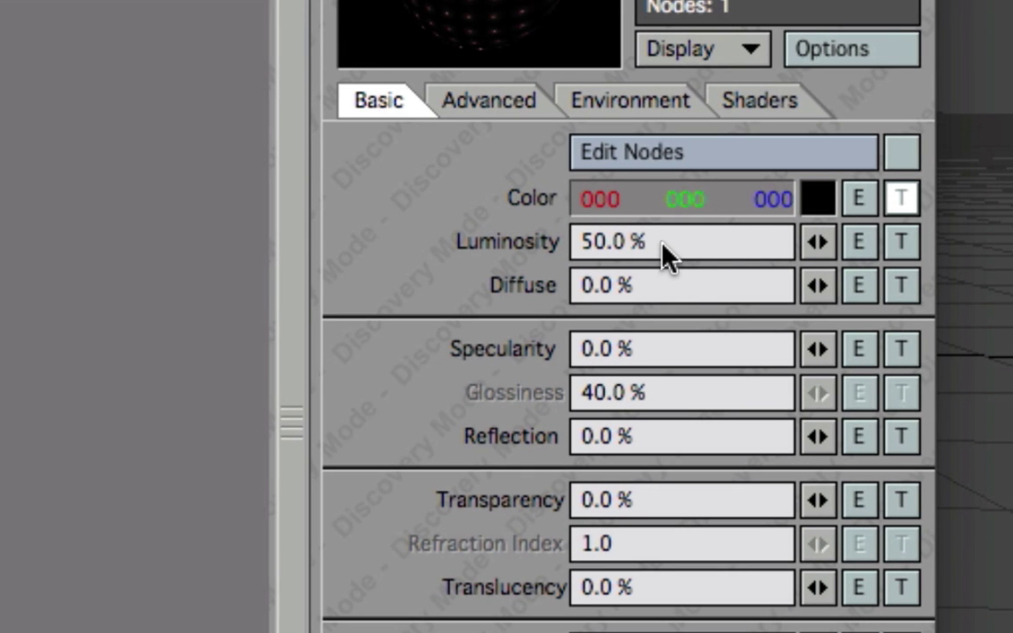
key("BackSpace")
key("BackSpace")
key("BackSpace")
key("BackSpace")
key("BackSpace")
key("BackSpace")
type("0")
key("Tab")
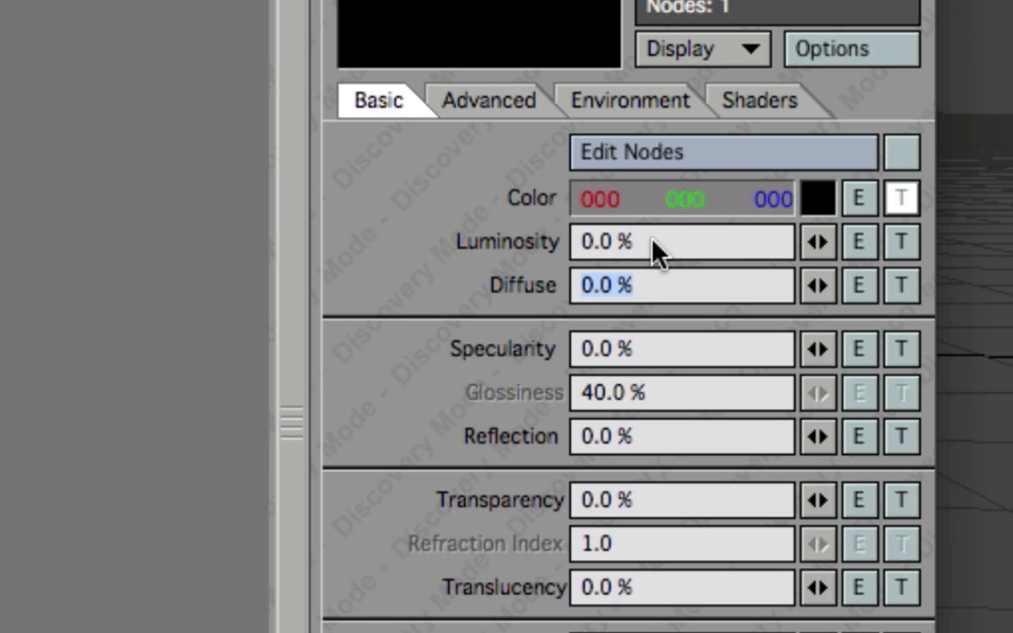
Add a planar image map texture to the surface's Luminosity using whitephasermap.jpg and change its blending mode
left_click(899, 202)
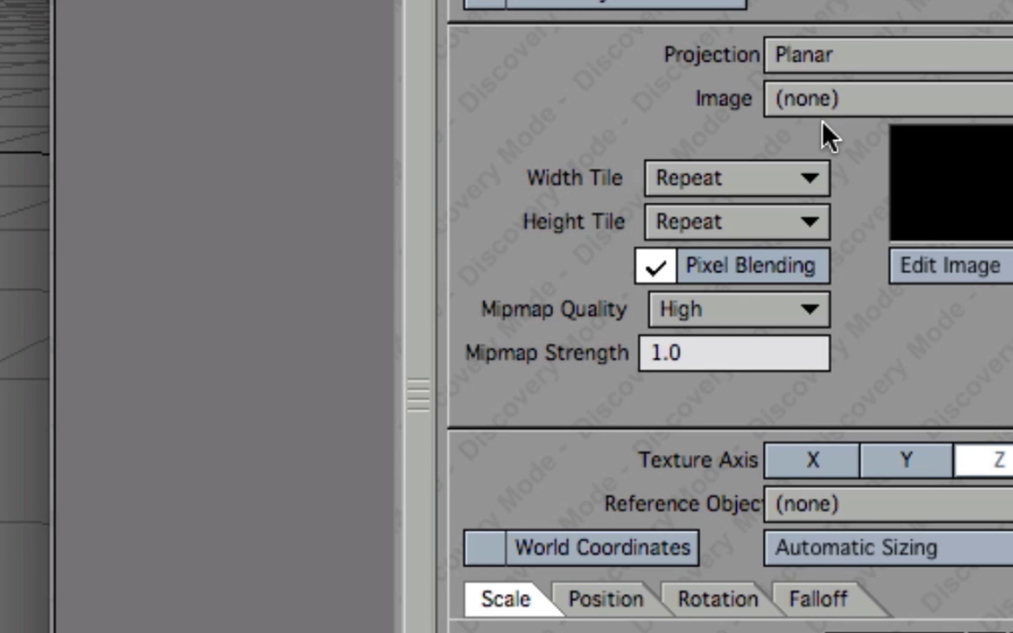
left_click(831, 104)
left_click(809, 159)
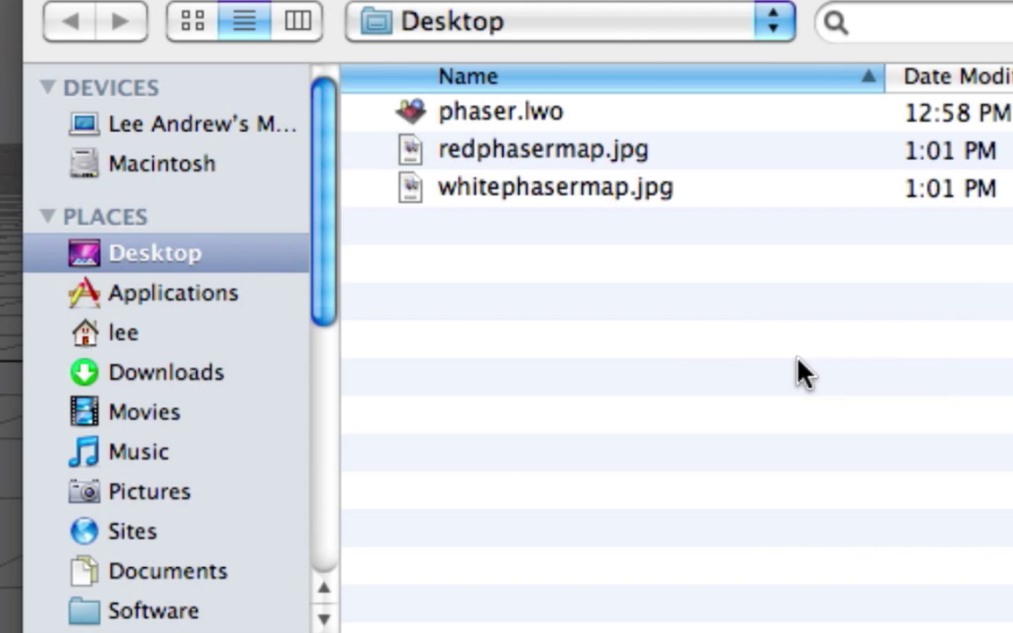
double_click(532, 203)
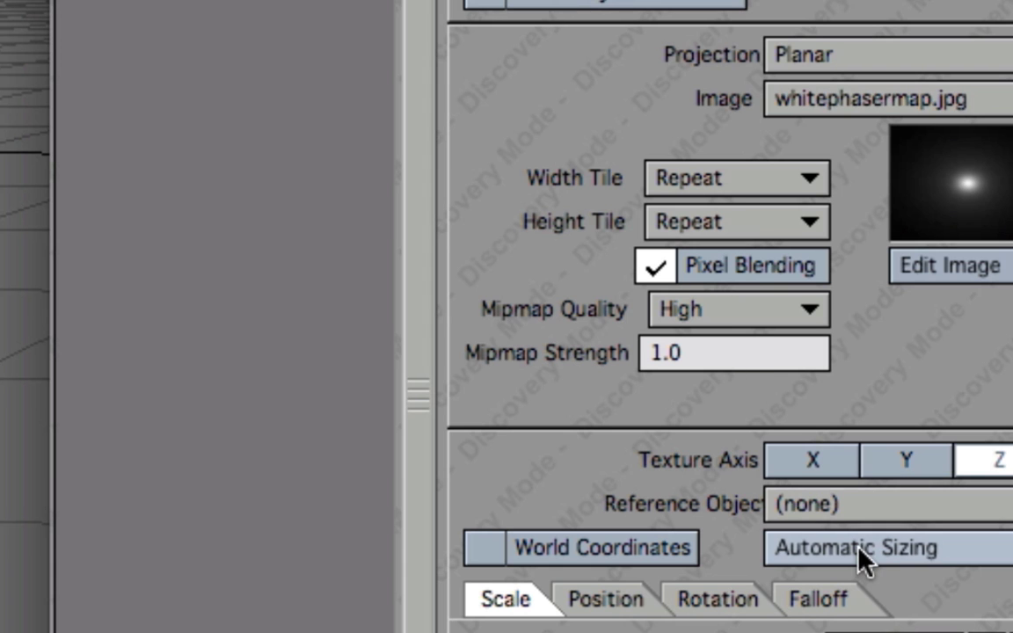
left_click(781, 0)
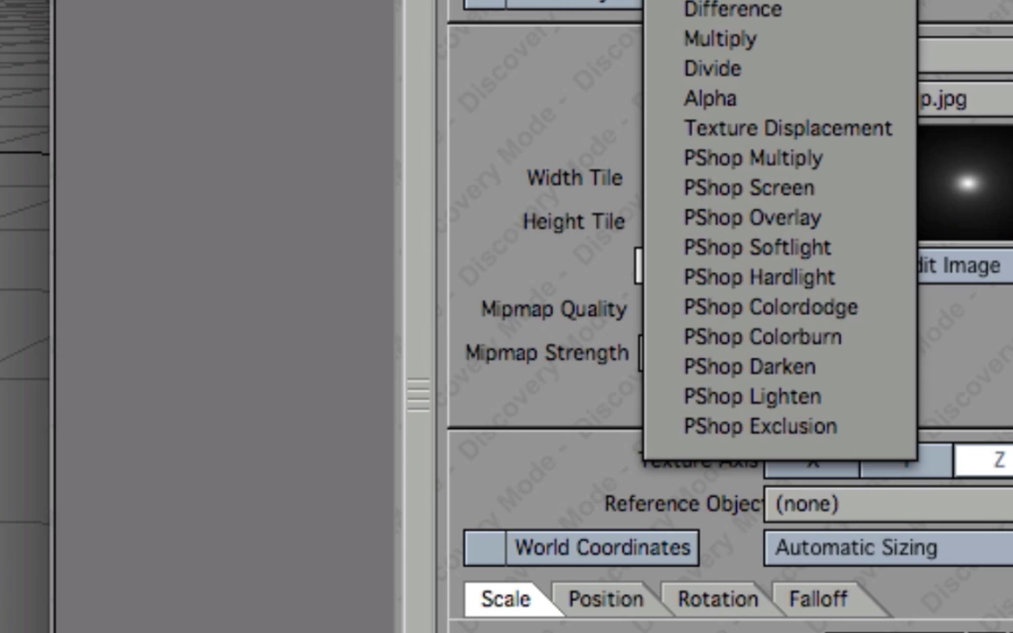
left_click(756, 1)
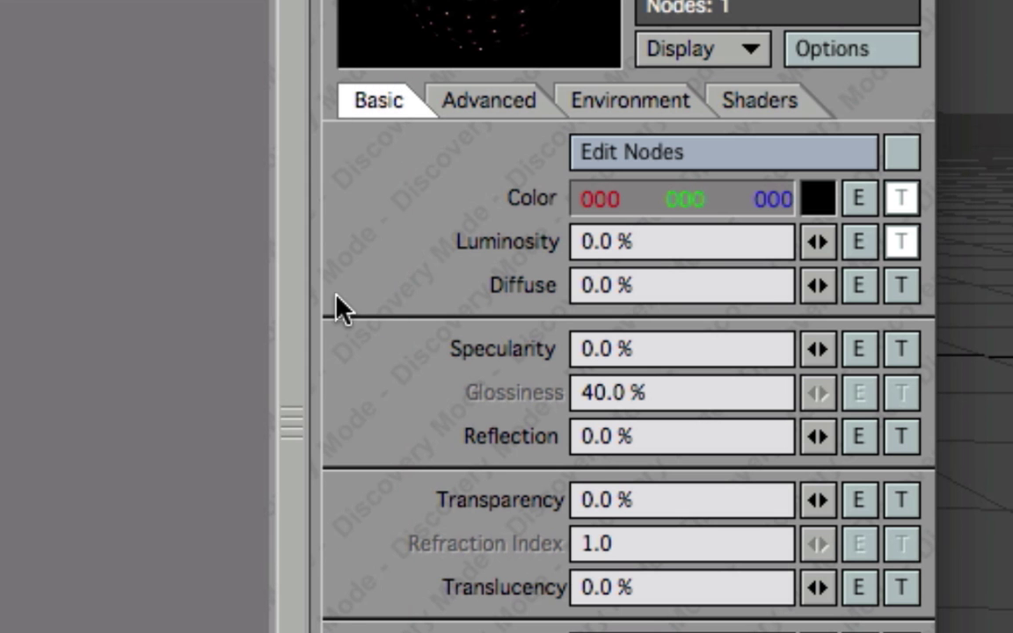
Remove the redphasermap.jpg texture from the phaser's surface color and make the base color red
left_click(896, 199)
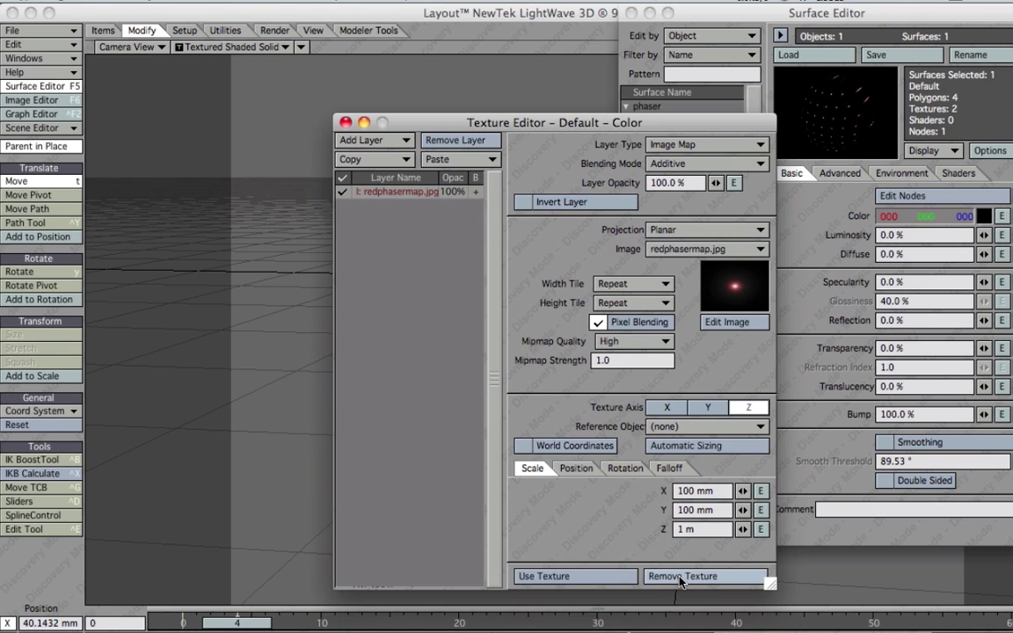
left_click(722, 578)
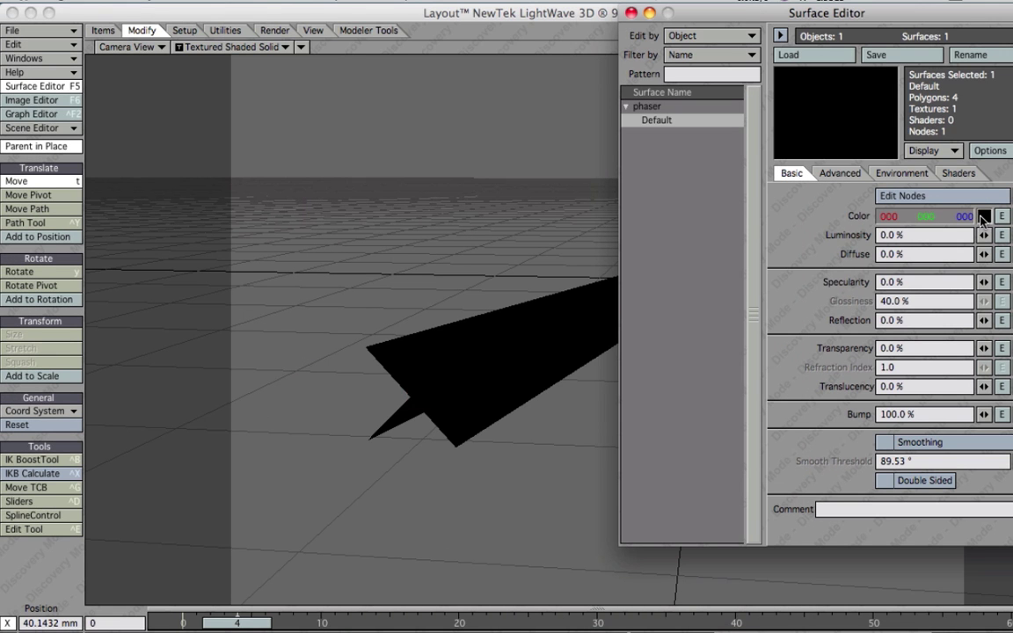
left_click(982, 218)
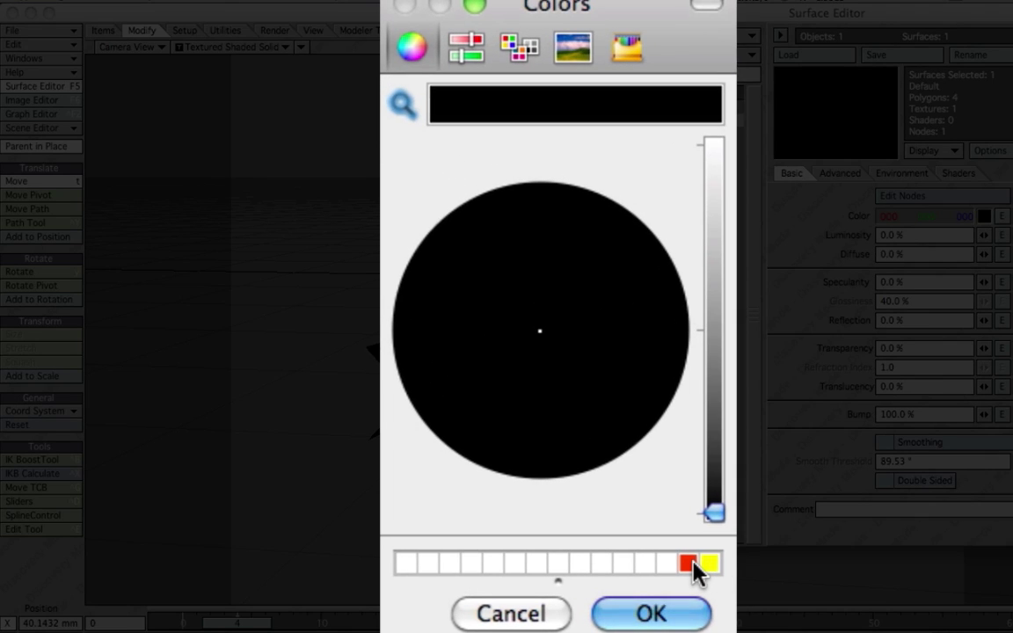
left_click(691, 568)
left_click(680, 605)
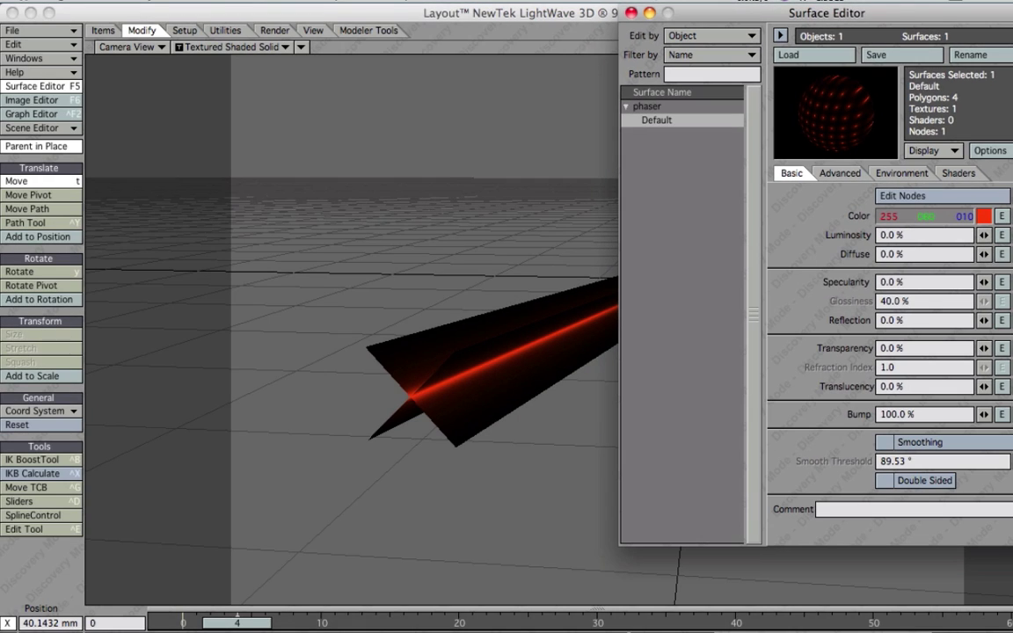
Add a Fractal Noise procedural texture to the surface color and make its texture color yellow
left_click(1001, 215)
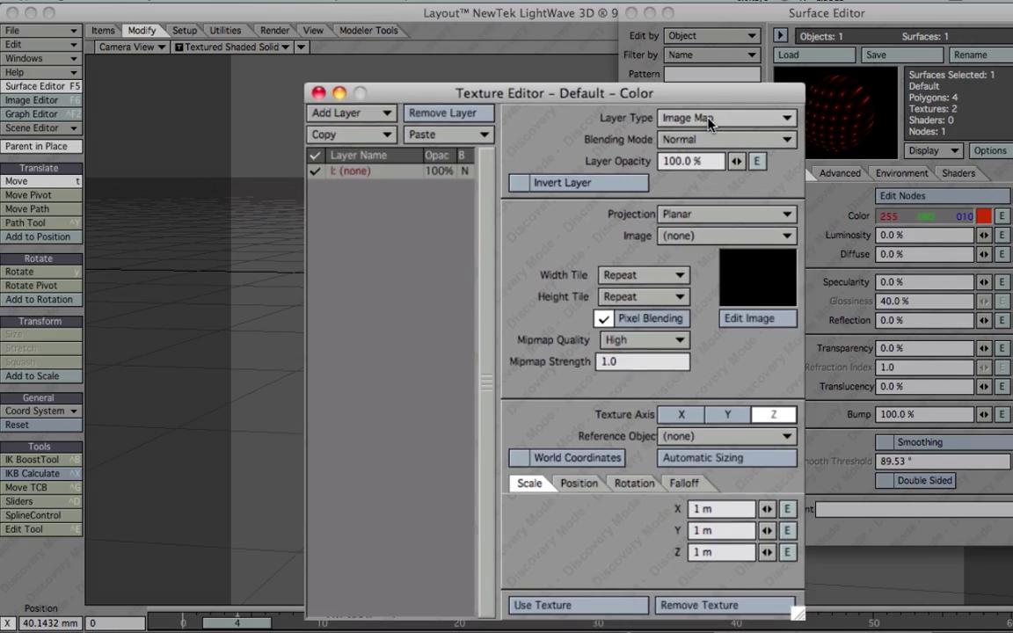
left_click(730, 146)
left_click(755, 42)
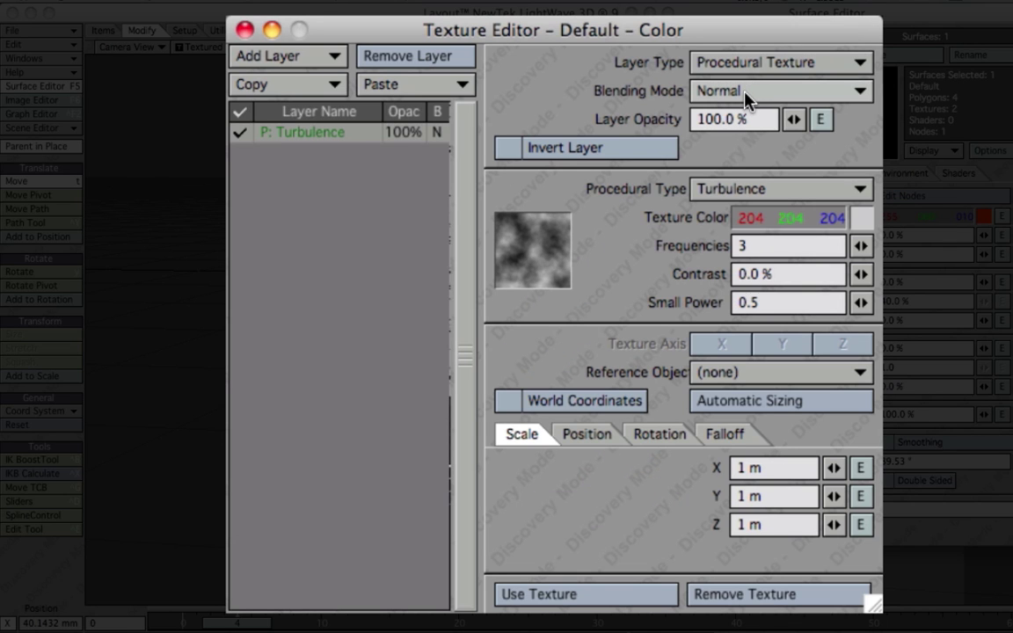
left_click(736, 190)
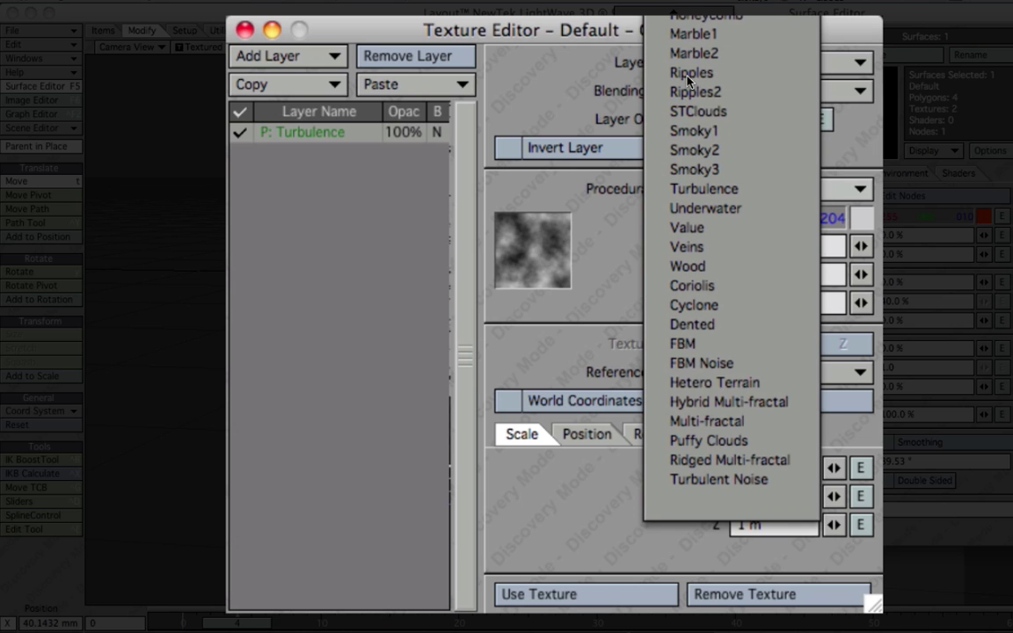
left_click(700, 27)
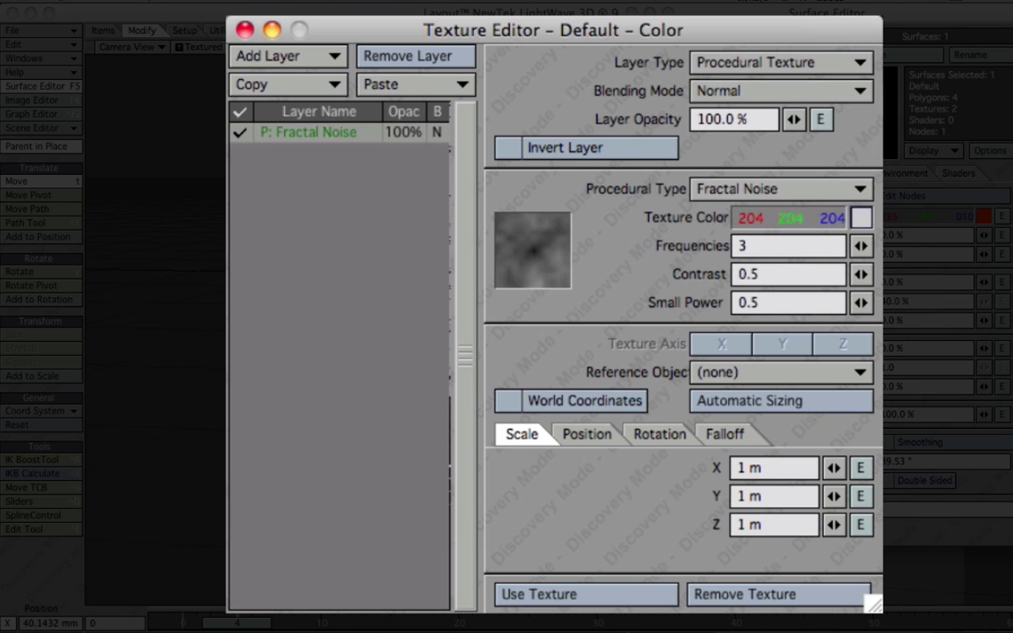
left_click(863, 219)
left_click(675, 450)
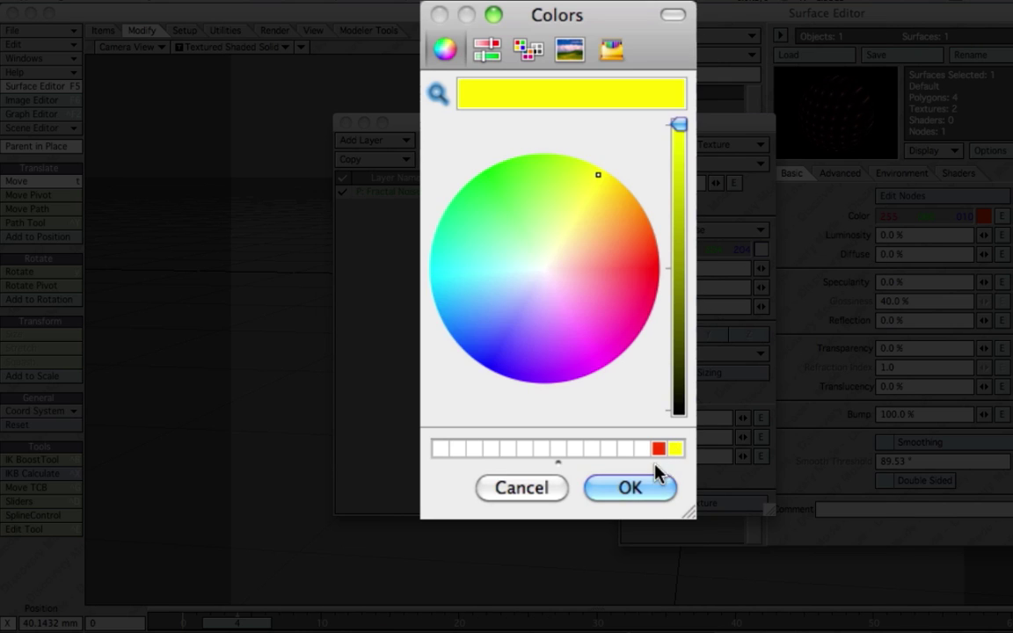
left_click(645, 487)
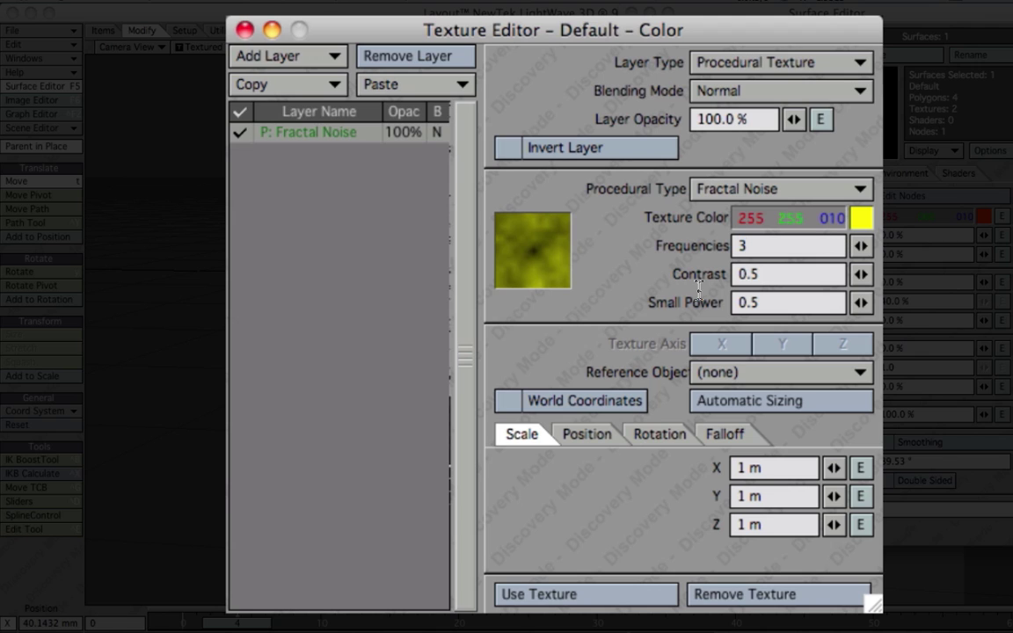
Set the Fractal Noise texture's Contrast to 1.0 and its Small Power to 1.0
left_click(779, 282)
key("BackSpace")
key("BackSpace")
key("BackSpace")
type("1")
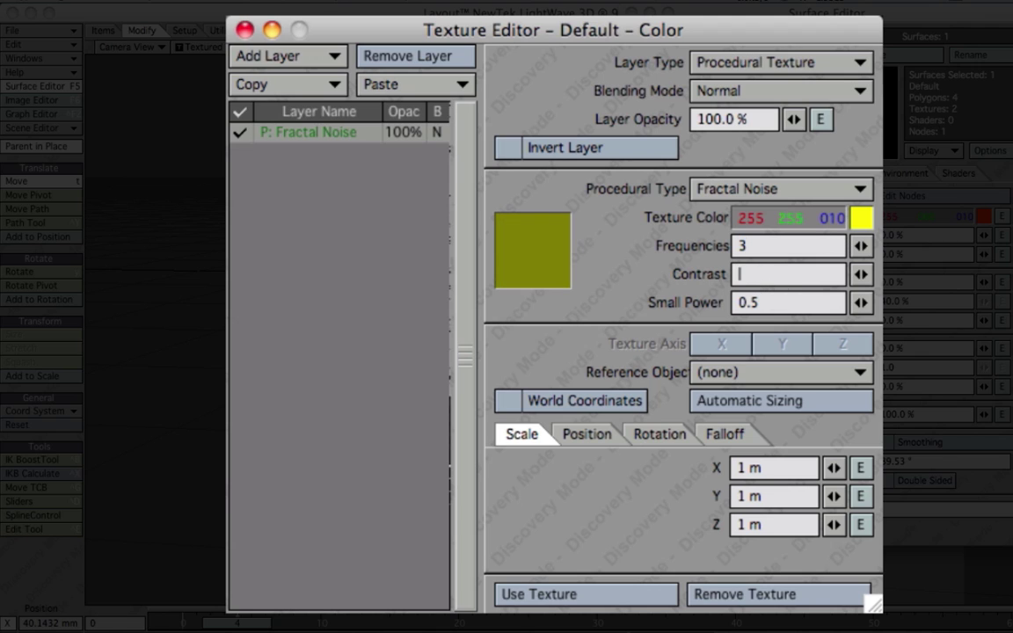
key("Tab")
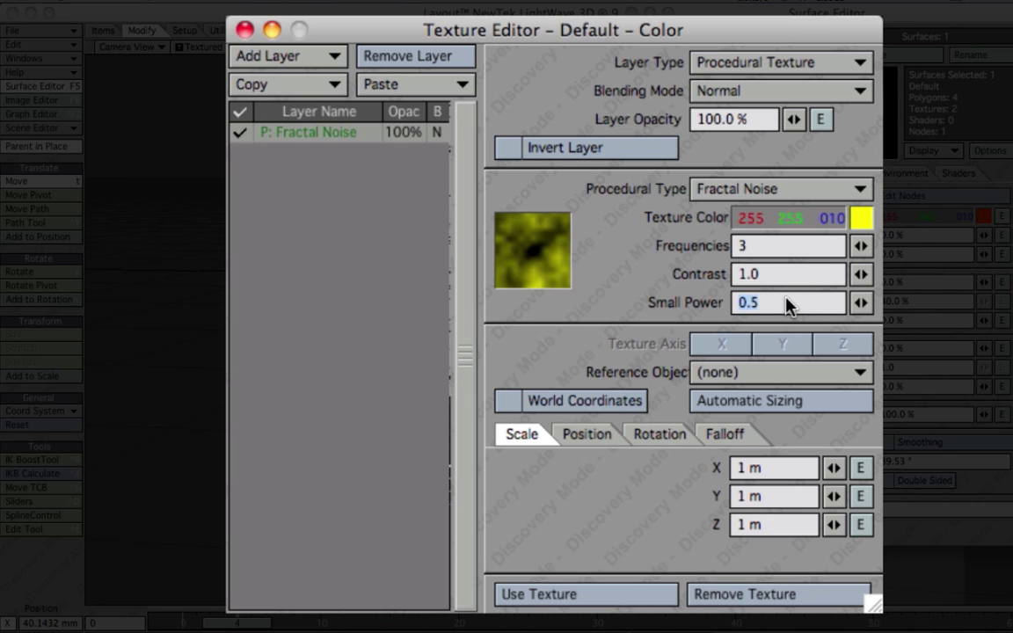
type("1")
key("Tab")
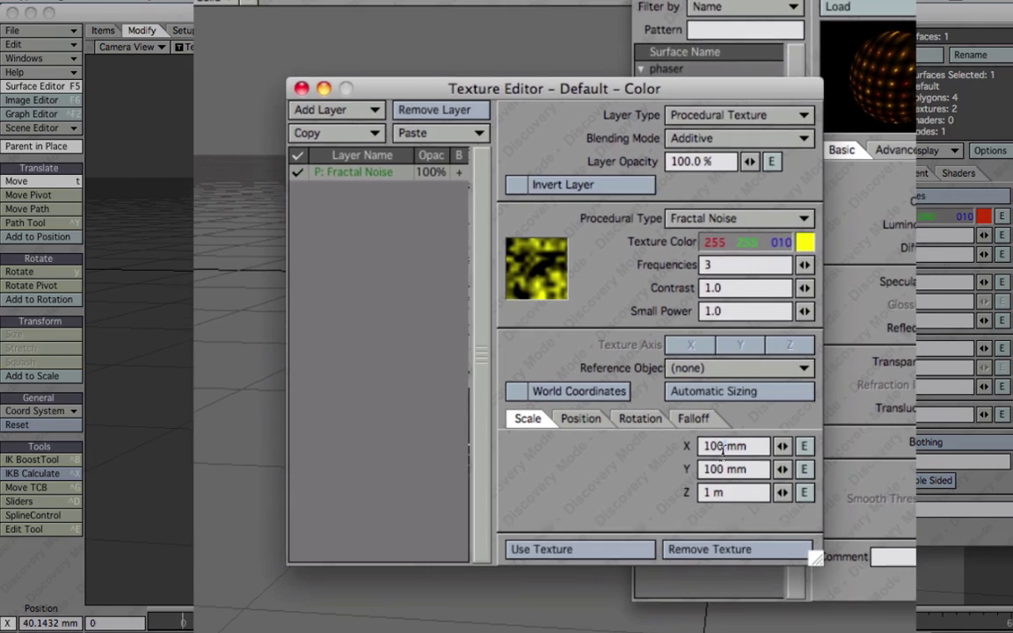
Scale the Fractal Noise texture to 50 mm in X, 50 mm in Y and 10 mm in Z, and apply it
left_click(723, 448)
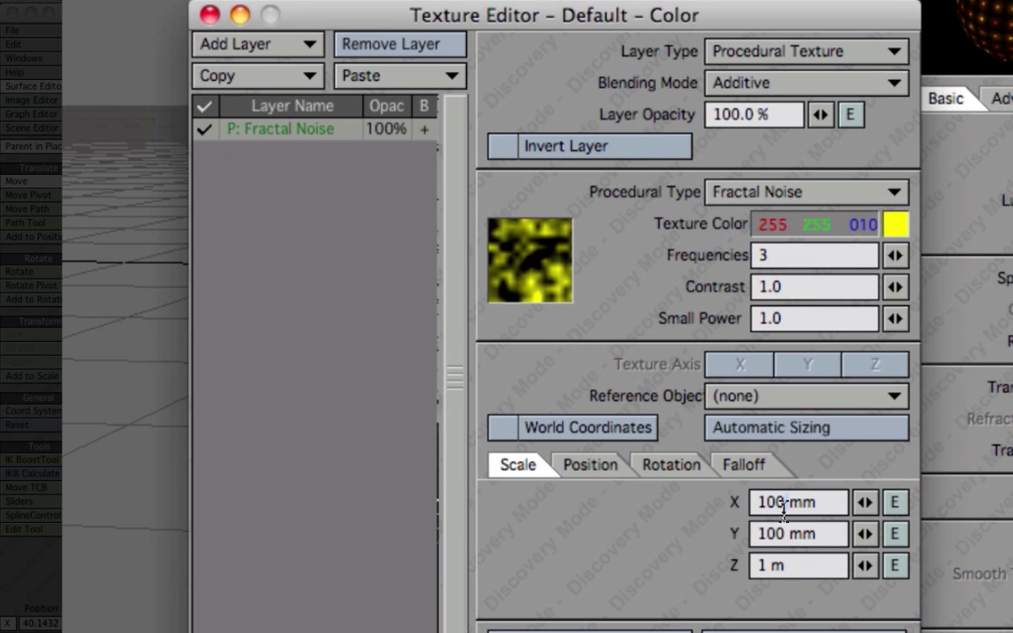
key("BackSpace")
key("BackSpace")
key("BackSpace")
key("Delete")
key("Delete")
key("Delete")
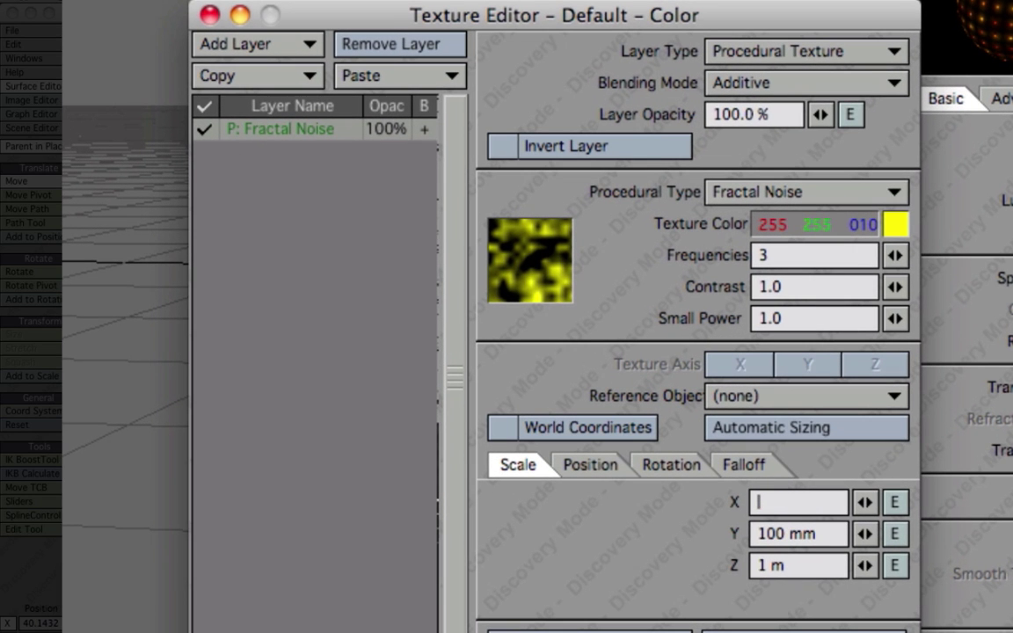
type("0,05")
key("Tab")
type("0,05")
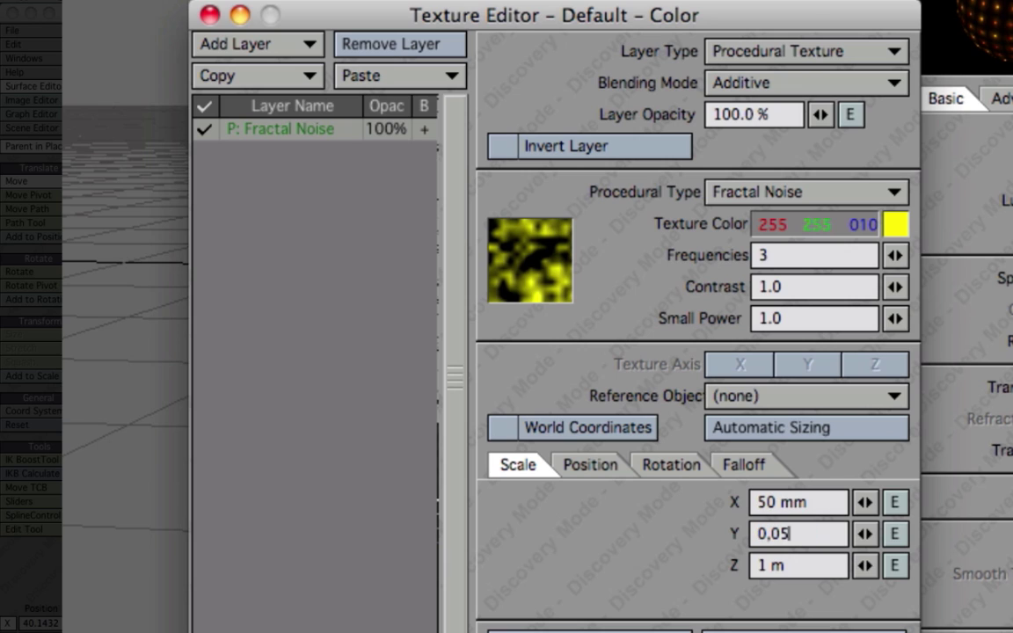
type("5")
key("BackSpace")
key("Tab")
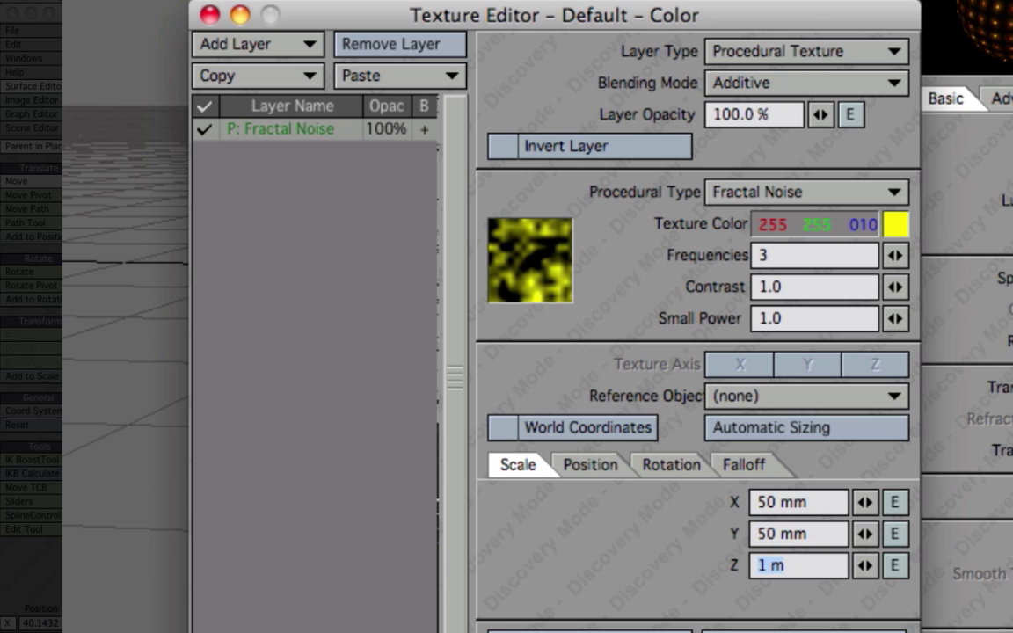
type("0,01")
key("Return")
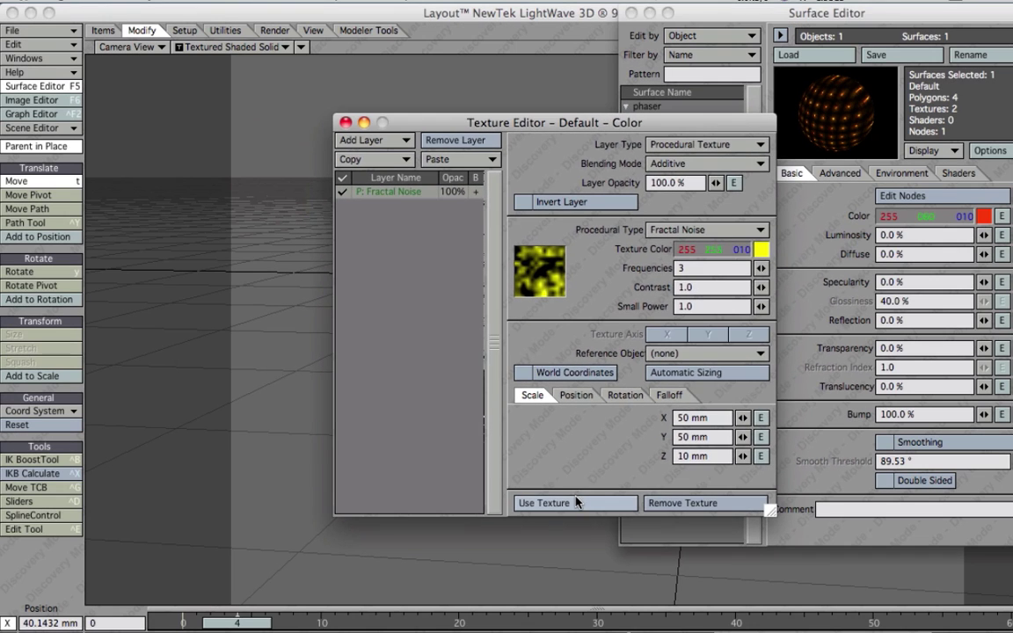
left_click(578, 499)
Render frame 4 with the red and yellow phaser surface and view the image
key("F9")
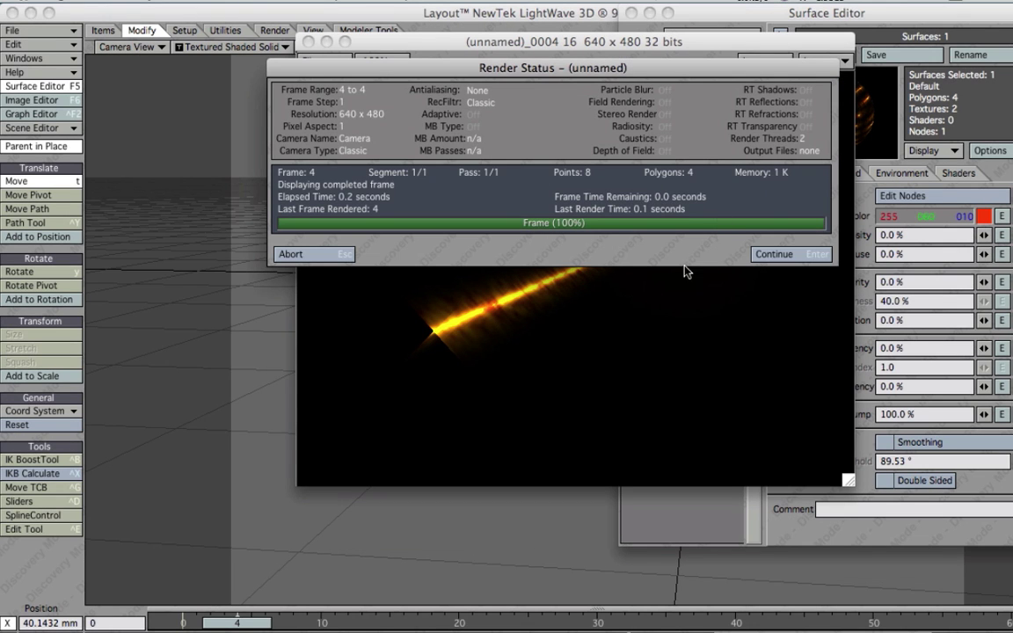
left_click(808, 252)
left_click(582, 232)
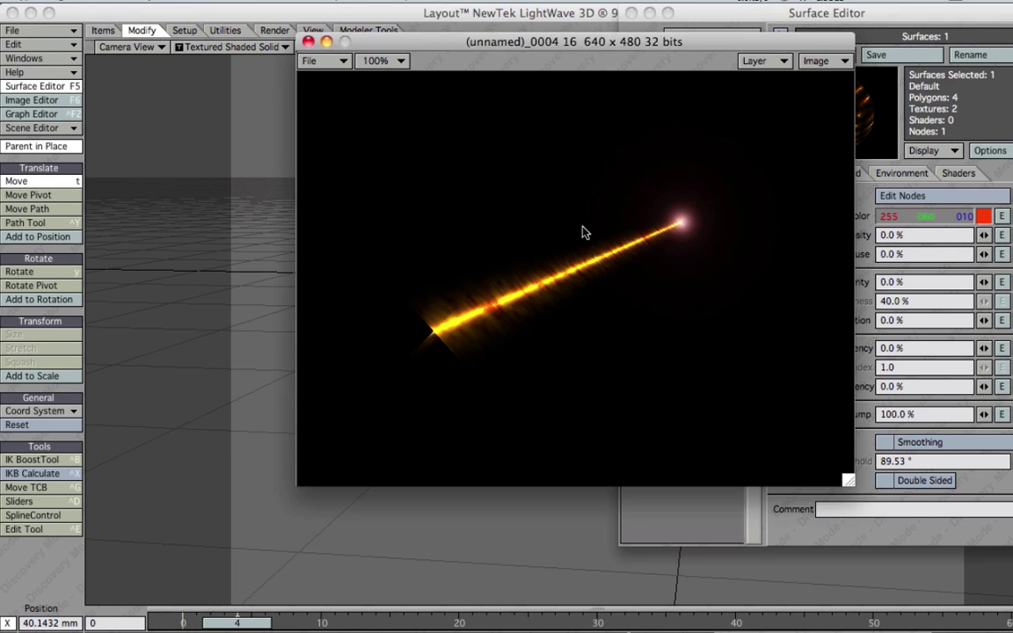
Close the rendered image and move the camera to X about -55.8 mm so the phaser beam fills more of the frame
left_click_drag(590, 51, 555, 68)
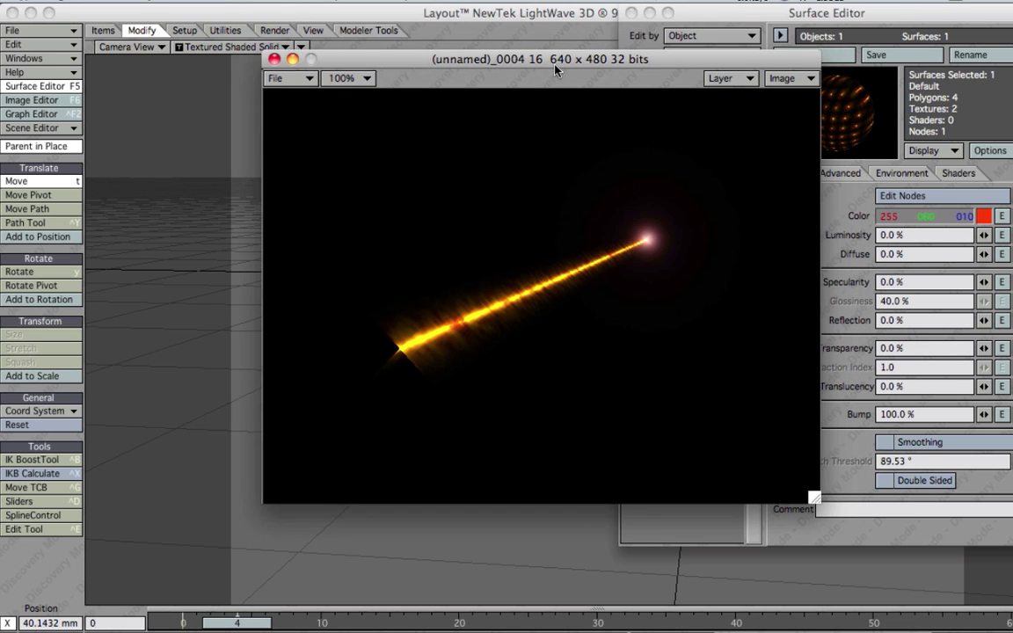
left_click(274, 59)
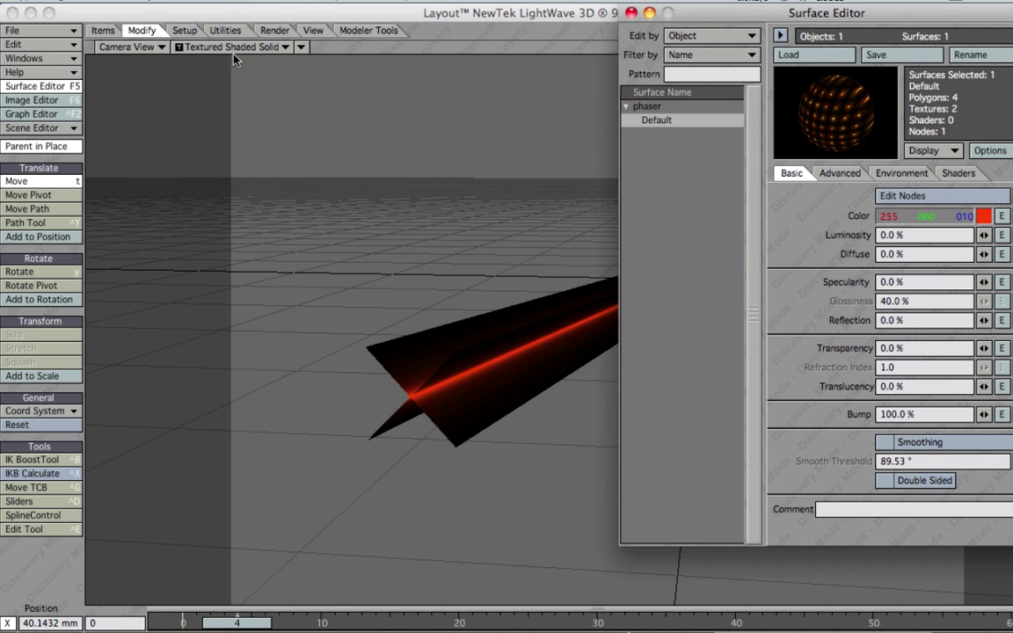
left_click_drag(314, 253, 762, 69)
key("F5")
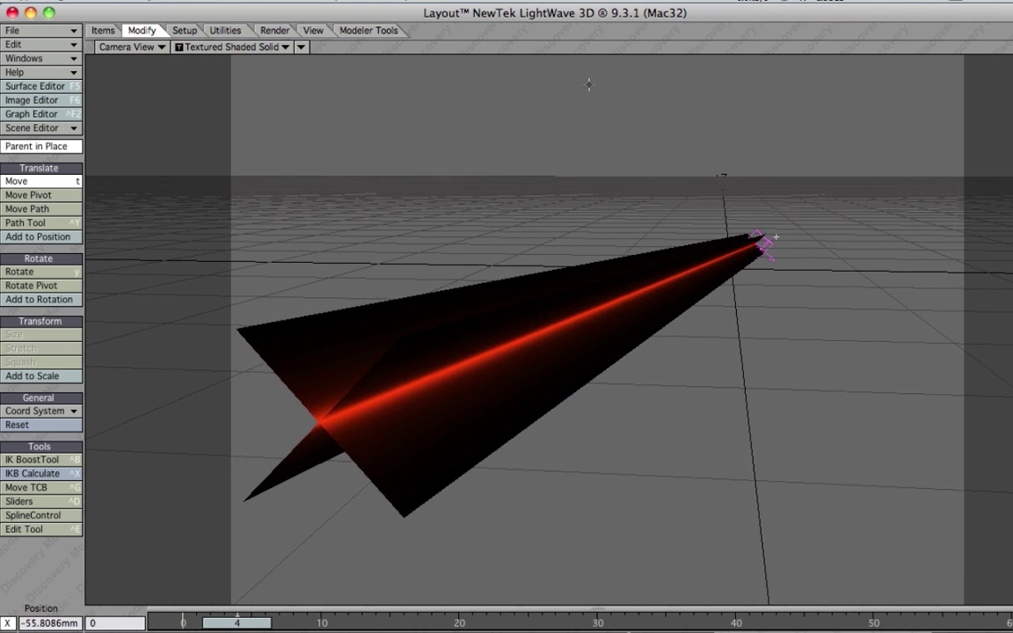
Set the camera resolution to the HDTV (1280 x 720) preset
key("p")
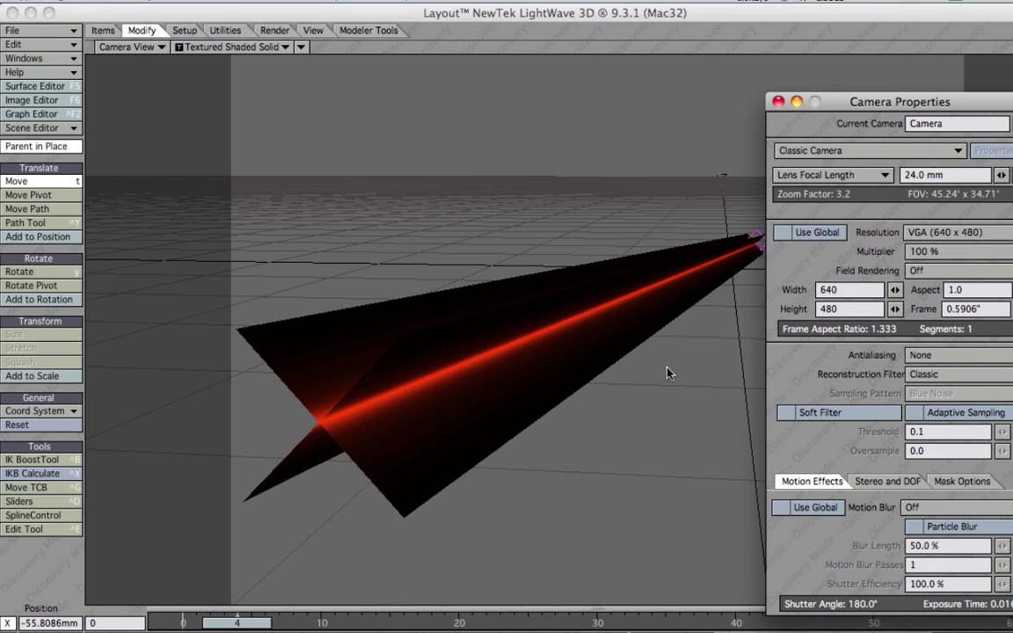
left_click(850, 217)
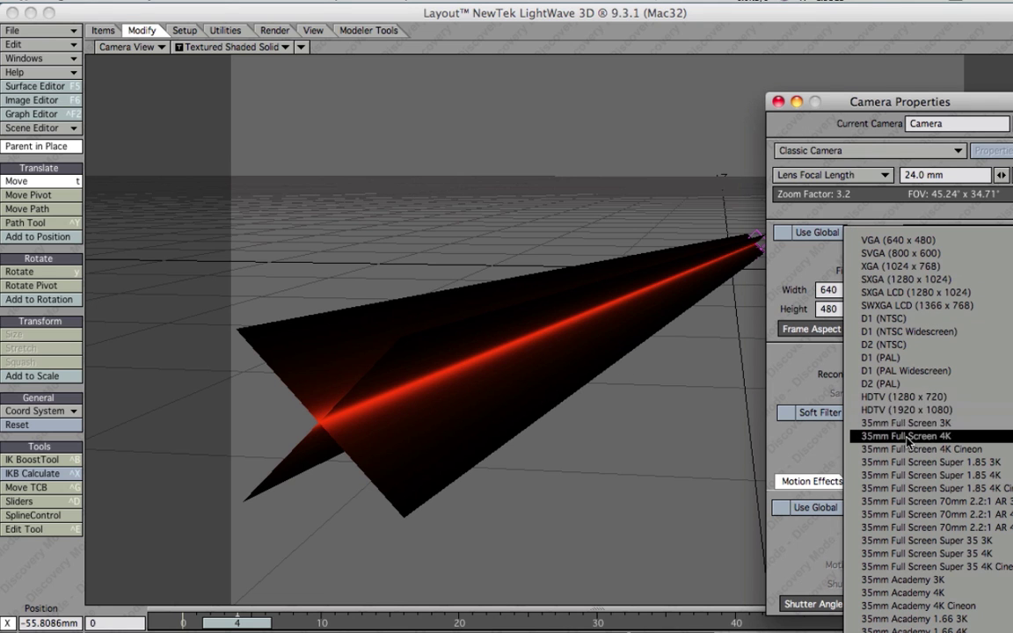
left_click(904, 396)
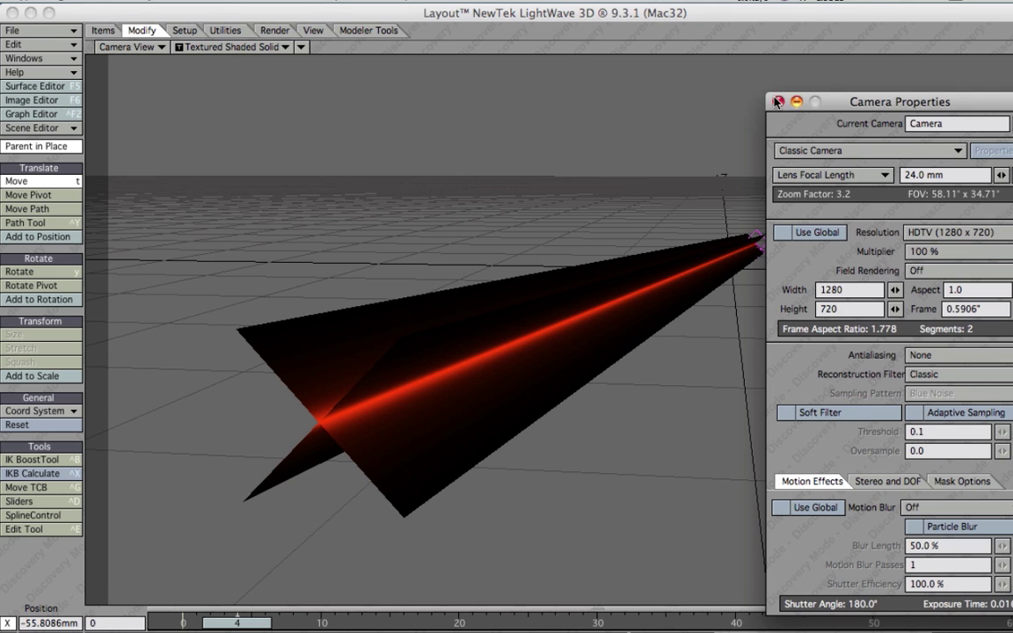
left_click(778, 102)
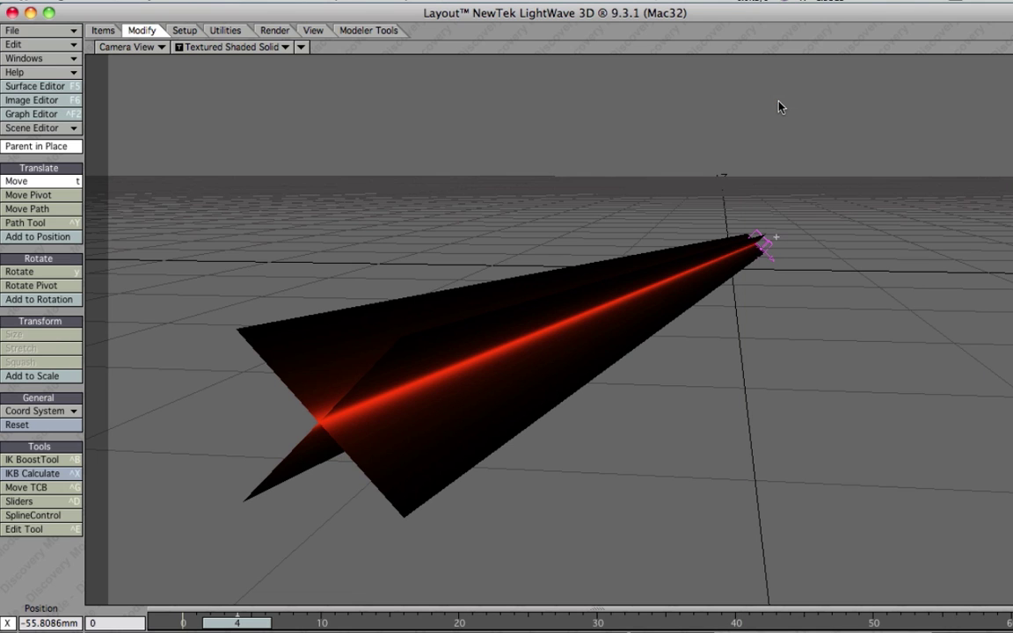
Render frame 4 at 1280 x 720, examine the beam and close the image
key("F9")
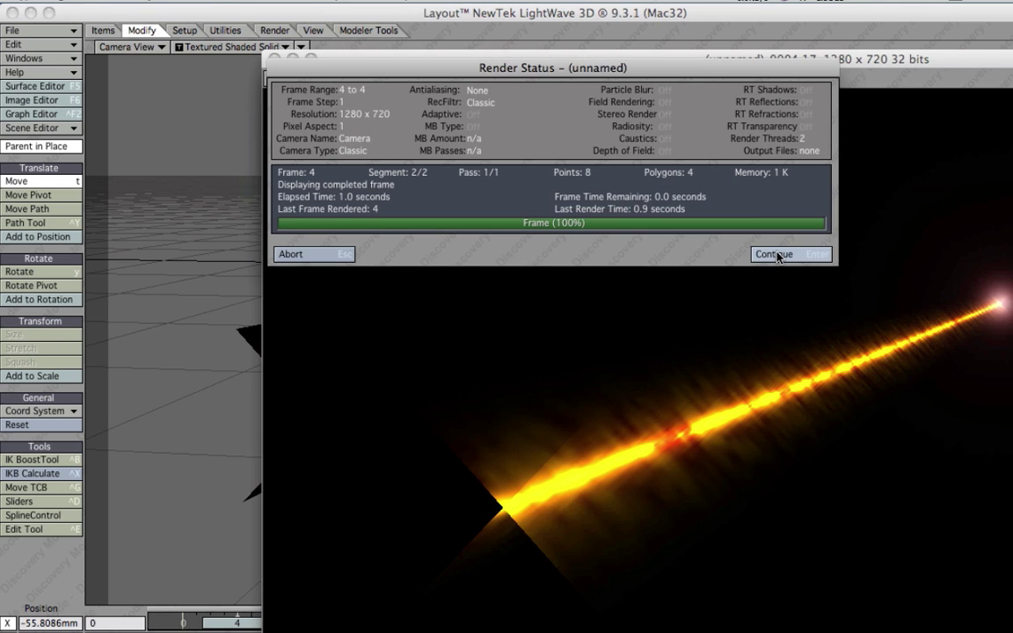
left_click(774, 254)
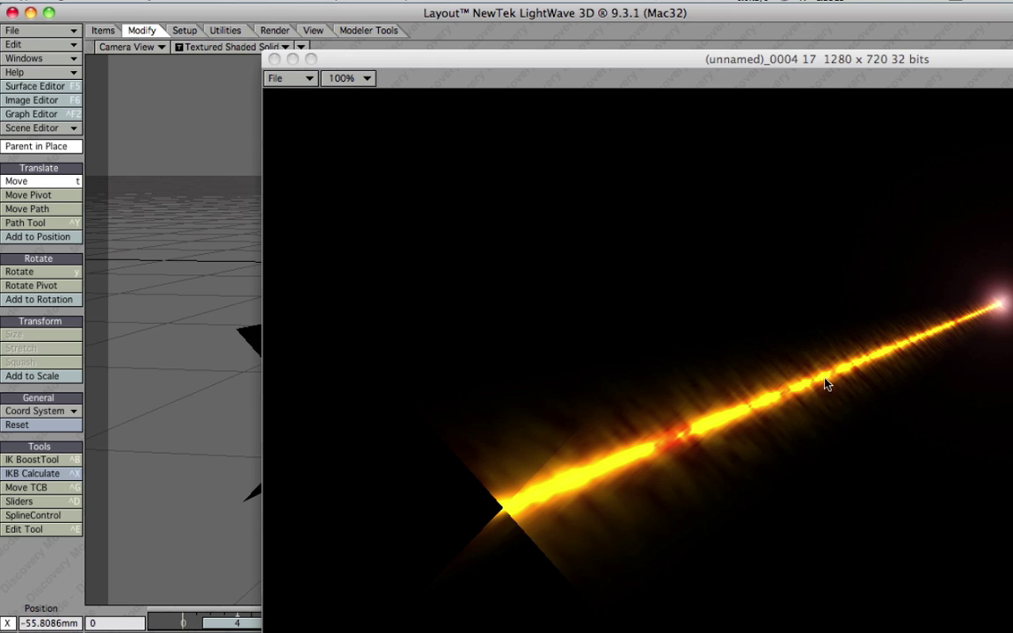
left_click(274, 59)
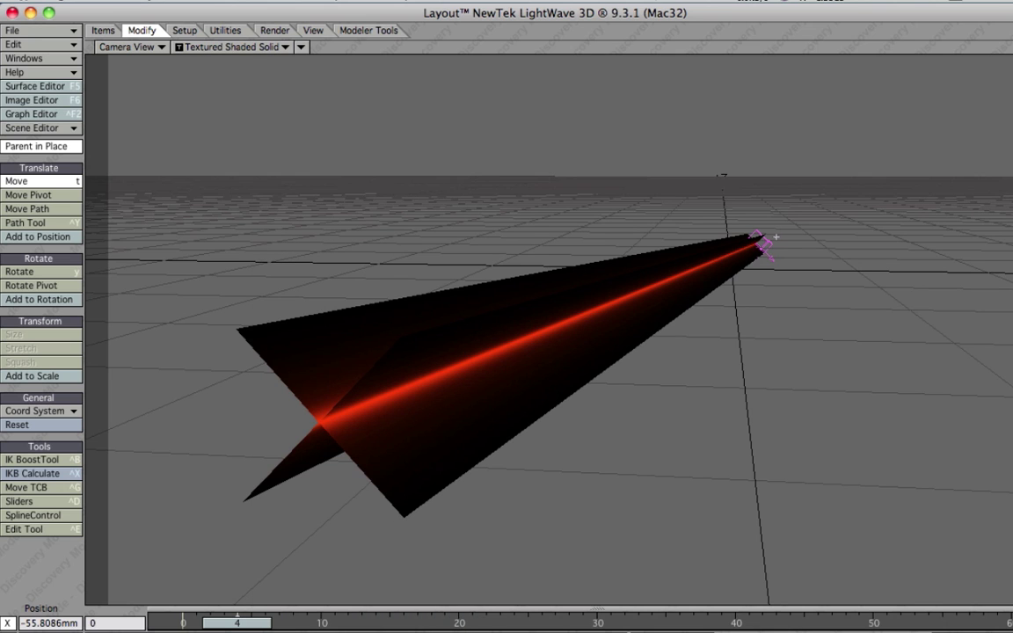
Open the position envelope of the surface color's Fractal Noise texture and isolate its Position.Z channel
key("p")
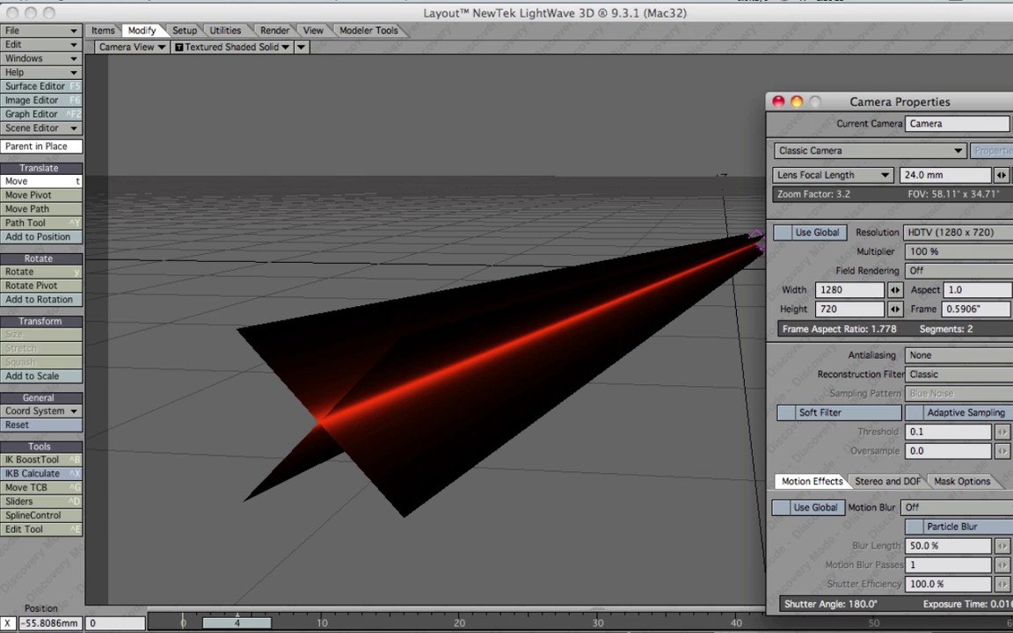
left_click(53, 87)
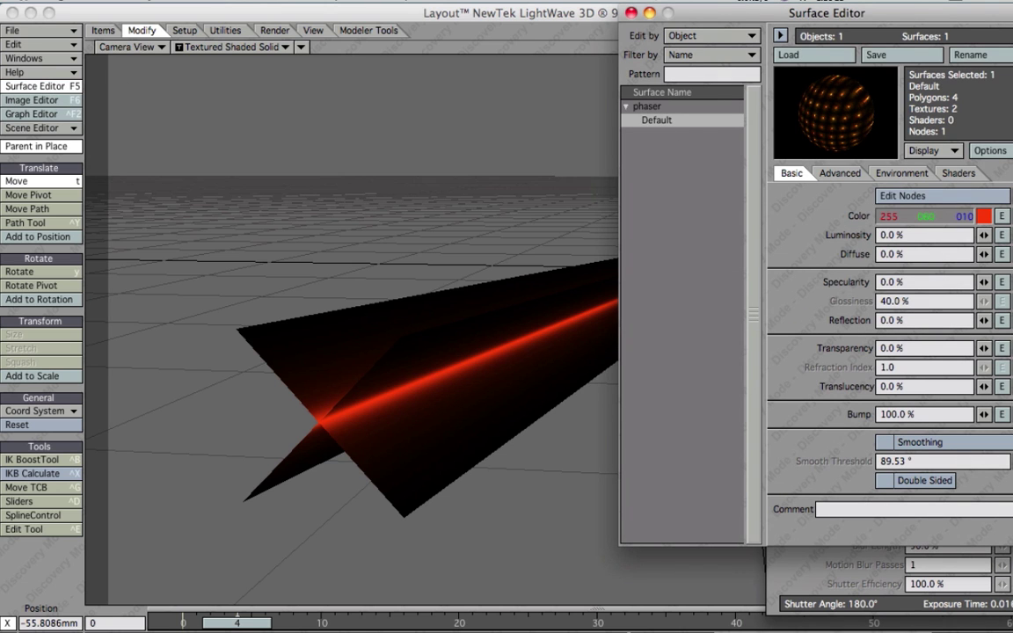
left_click(1001, 215)
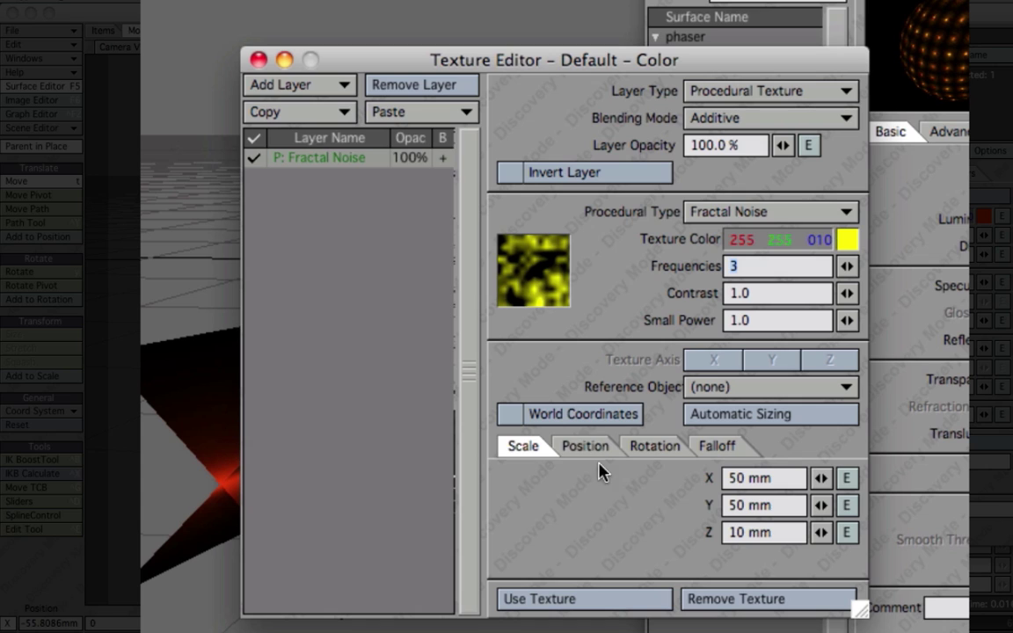
left_click(588, 448)
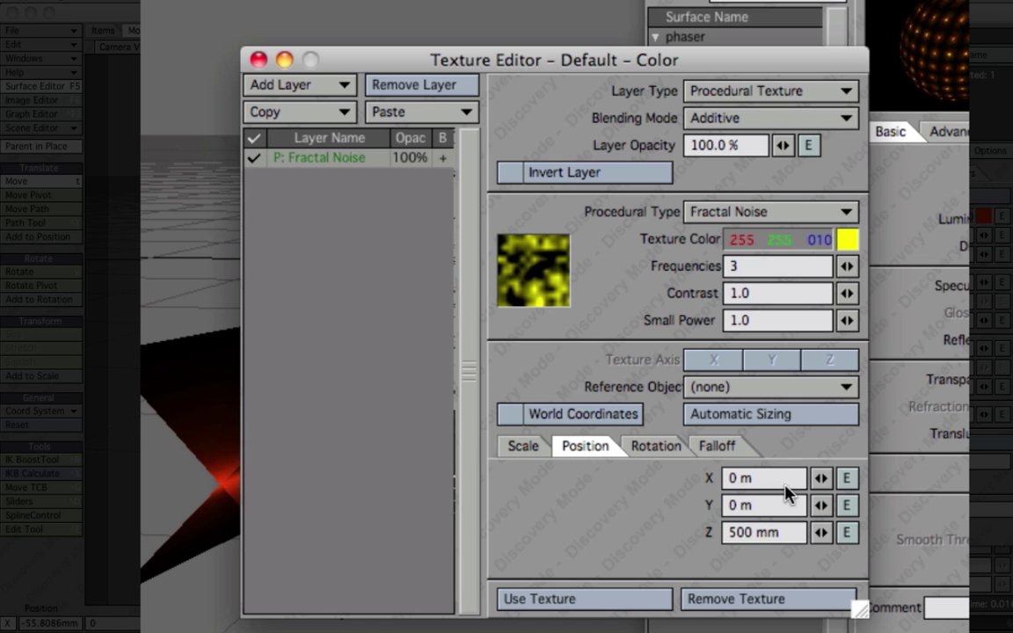
left_click(848, 478)
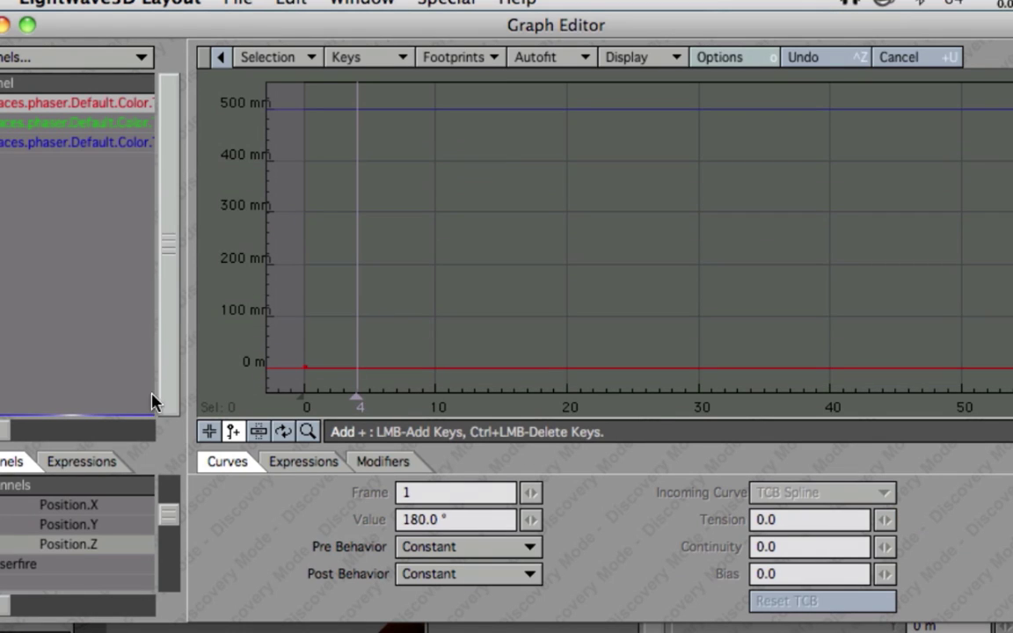
left_click(69, 547)
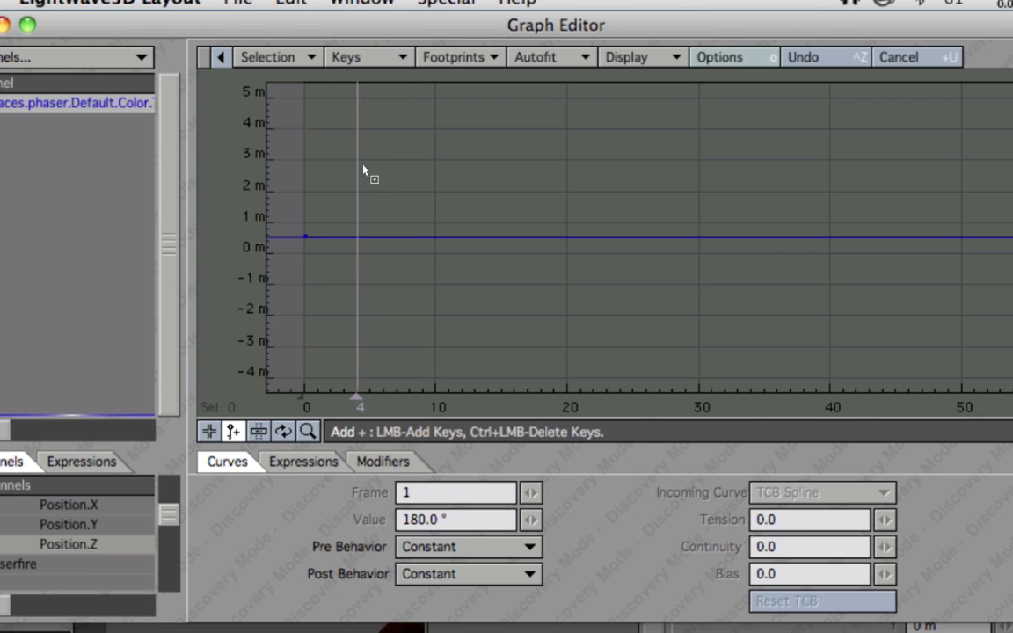
Set the frame 0 key of the texture's Position.Z curve to 0 m
left_click_drag(363, 169, 242, 276)
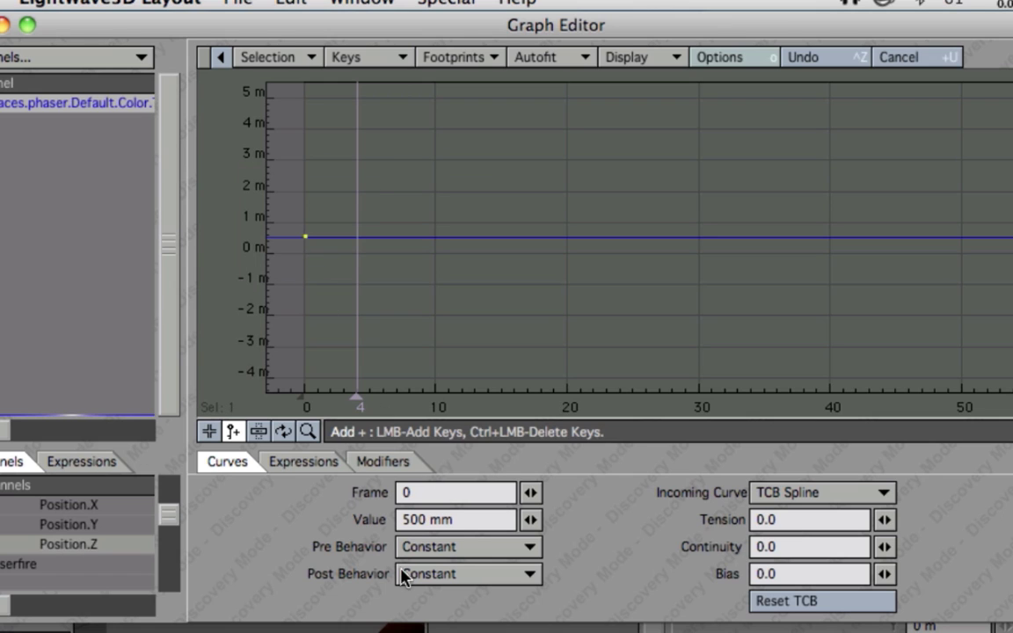
left_click_drag(473, 522, 356, 525)
type("0")
key("Return")
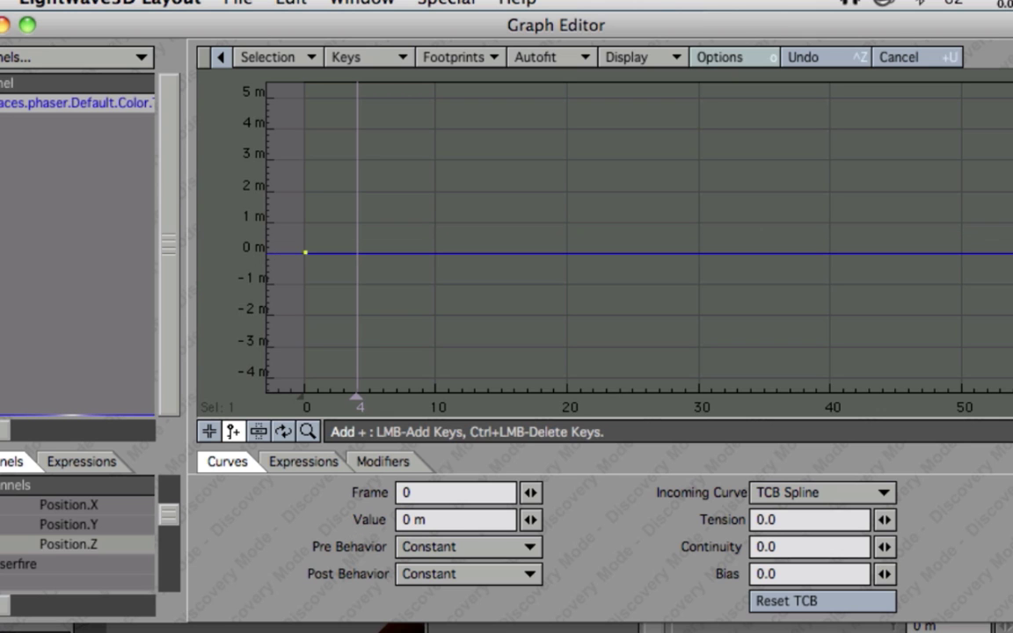
Add a second key to the Position.Z curve at frame 25 with a value of 20 m
left_click(475, 235)
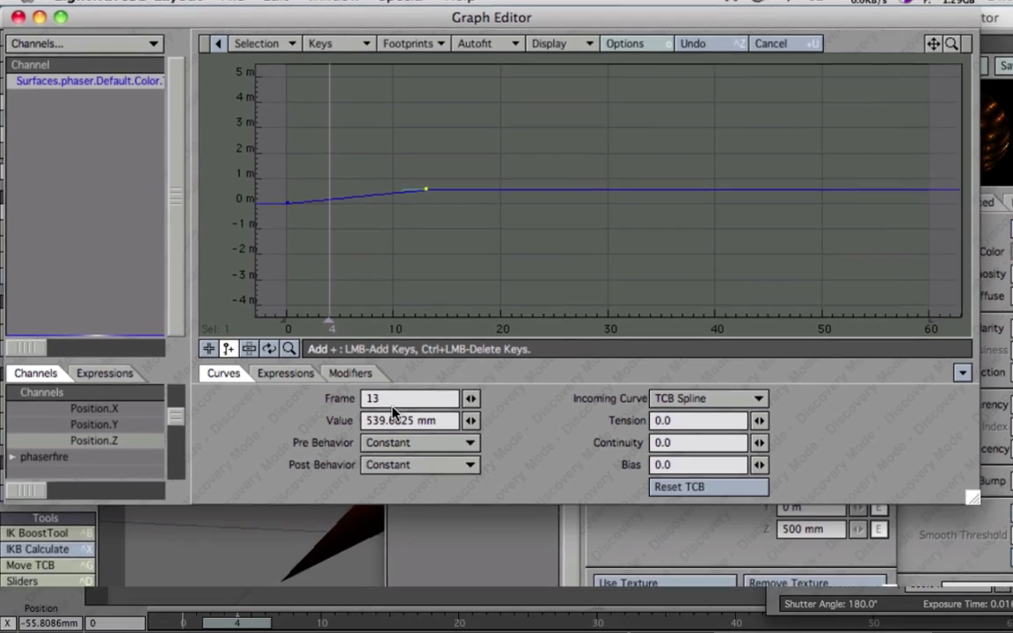
left_click(453, 493)
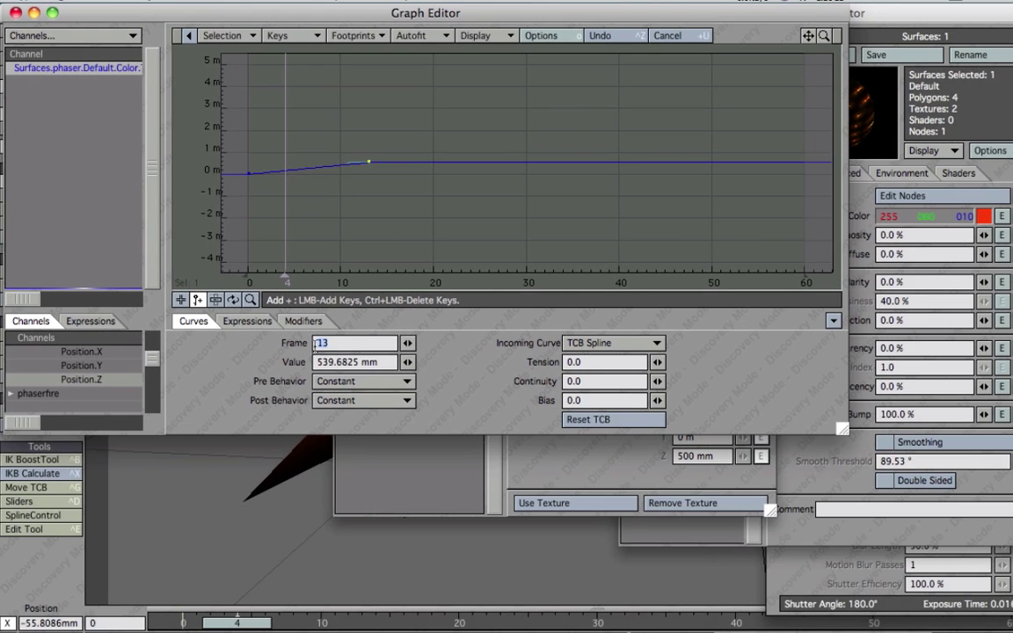
type("25")
key("Tab")
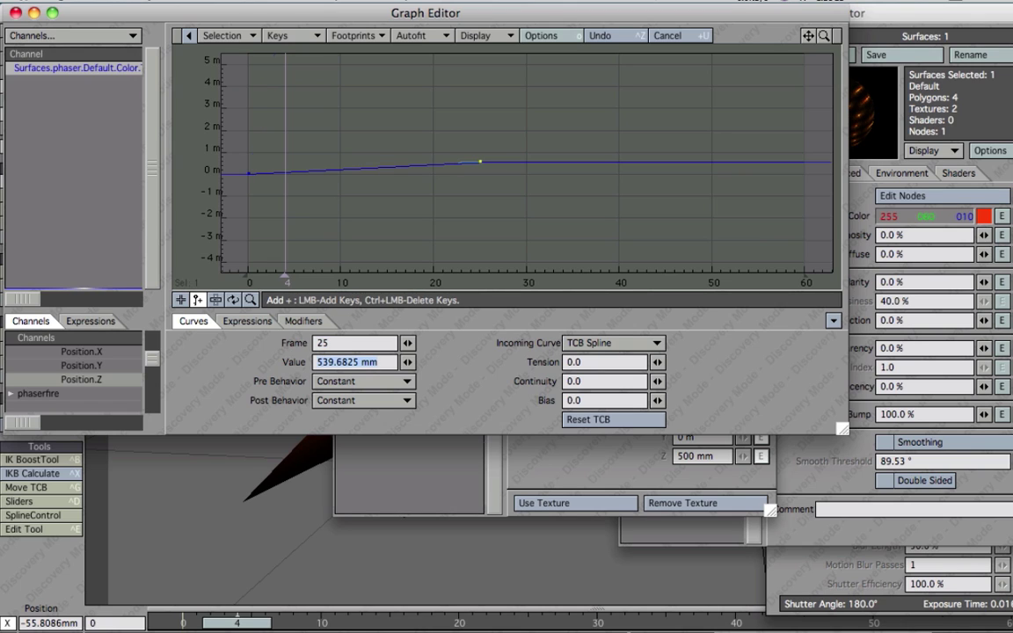
type("10")
key("Return")
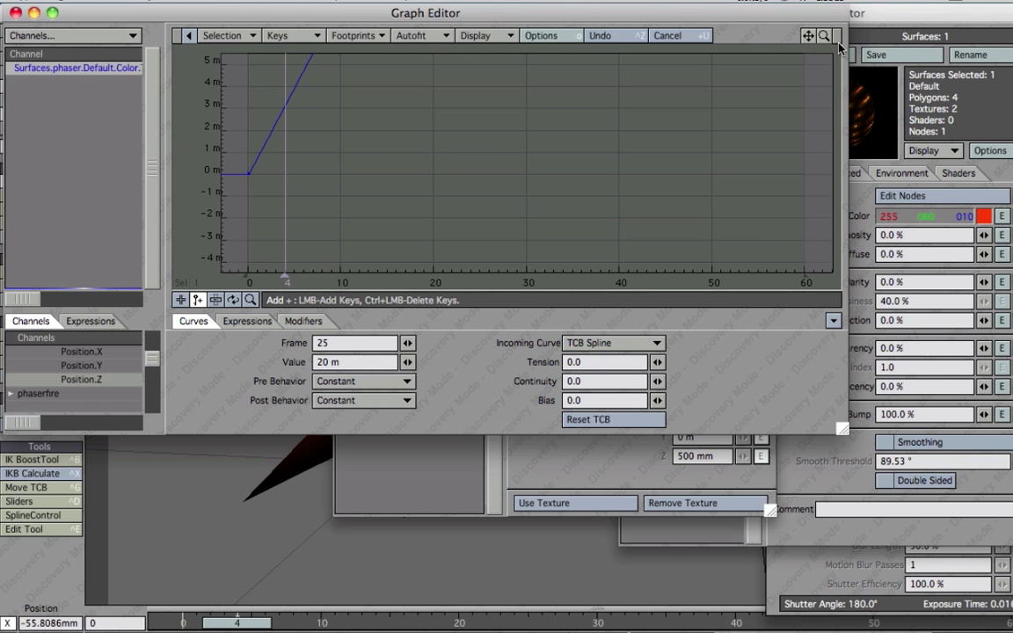
Set the Position.Z curve's post behavior to Linear, apply the animated texture and close the open editors
left_click_drag(808, 35, 864, 131)
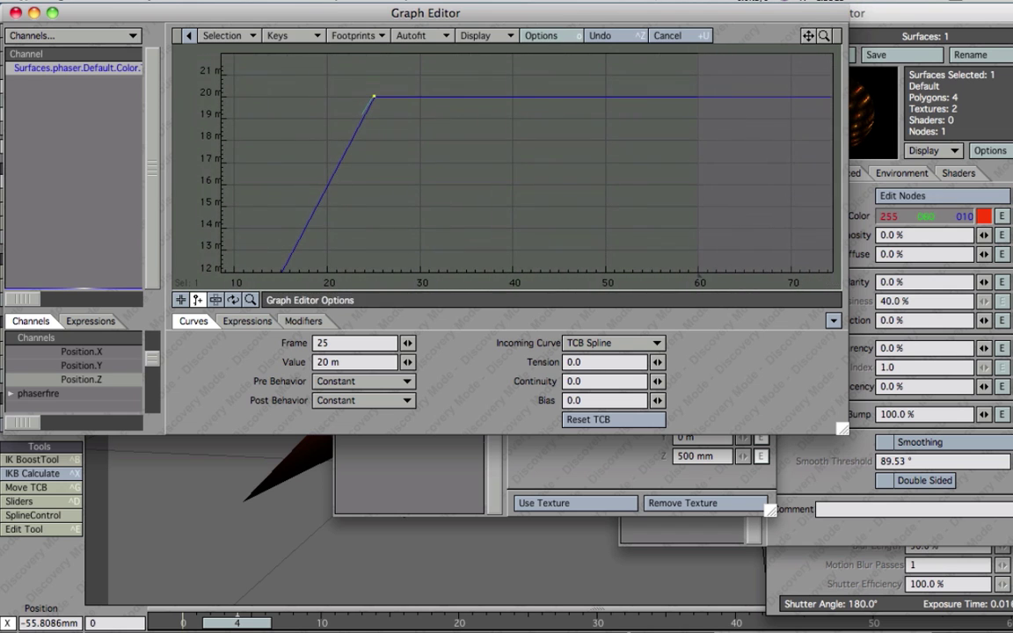
left_click(351, 402)
left_click(361, 455)
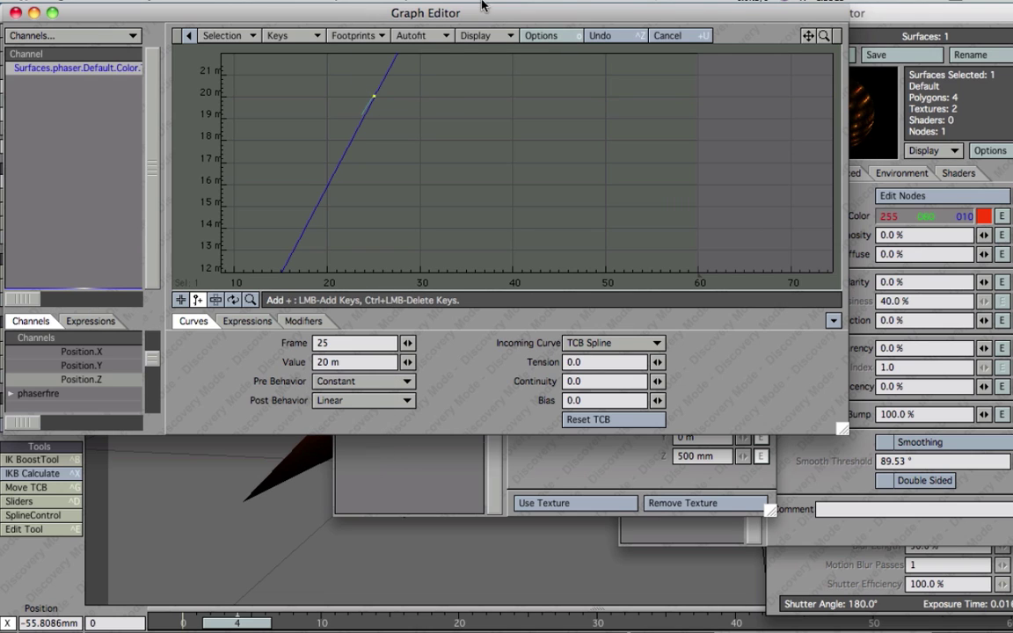
left_click_drag(807, 35, 815, 38)
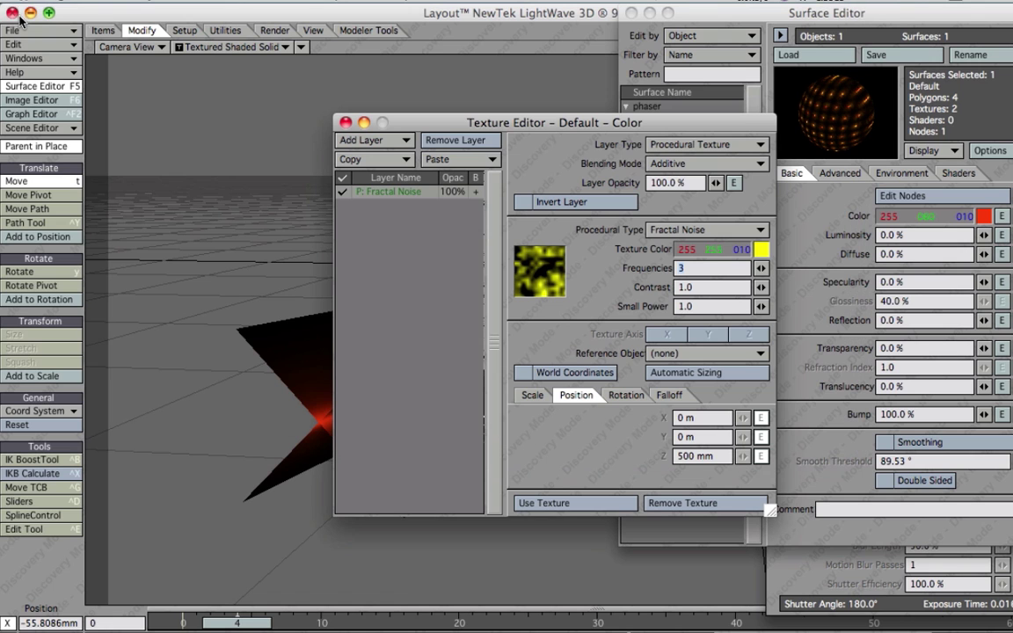
left_click(16, 13)
left_click(591, 504)
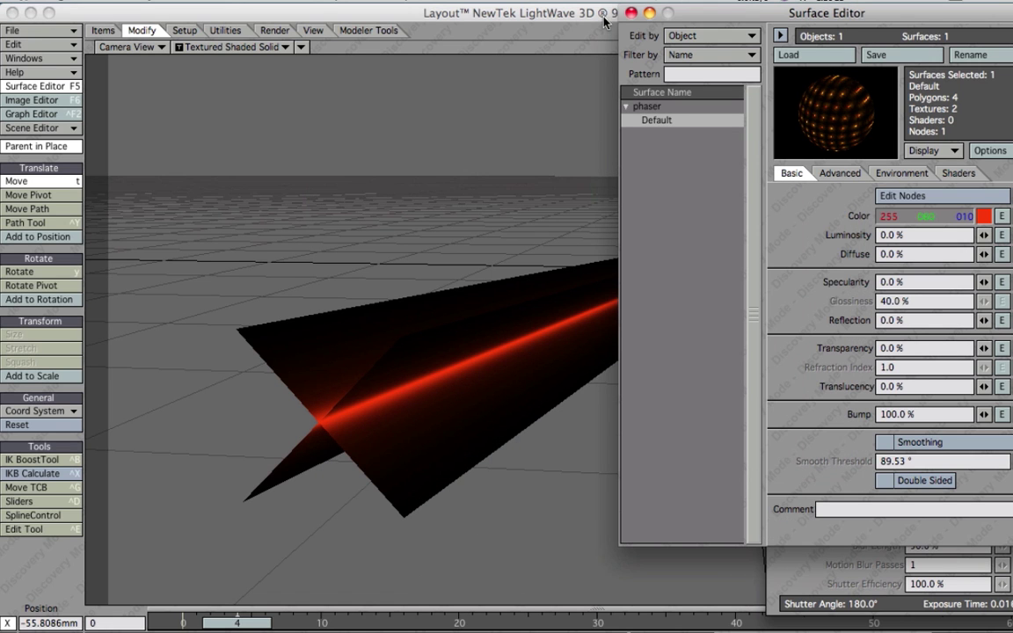
left_click(631, 13)
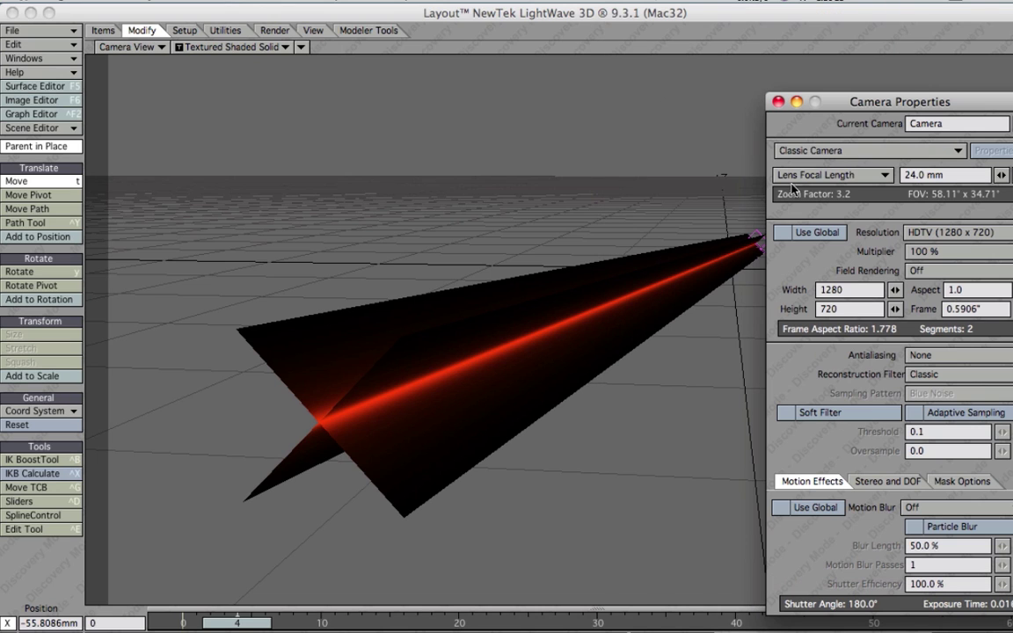
left_click(779, 102)
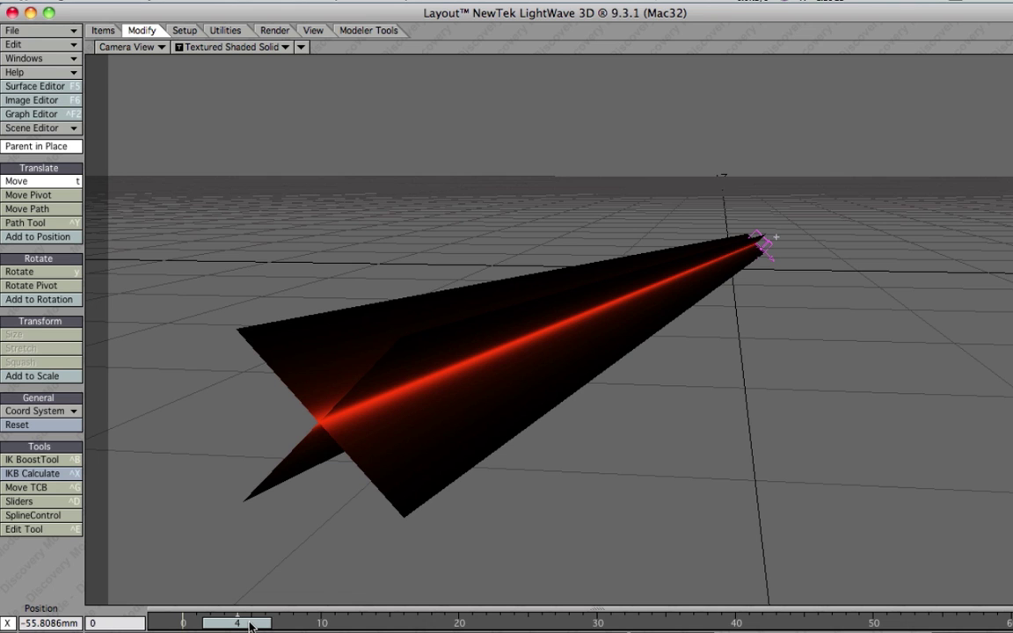
Render frames 4 and 22 to test the animated beam texture
key("F9")
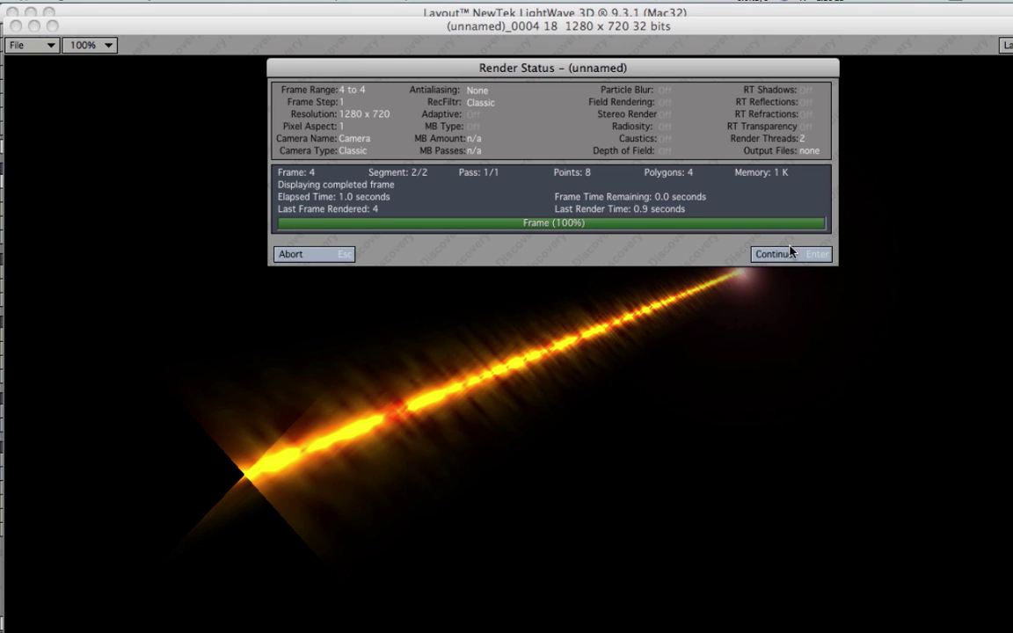
left_click(775, 253)
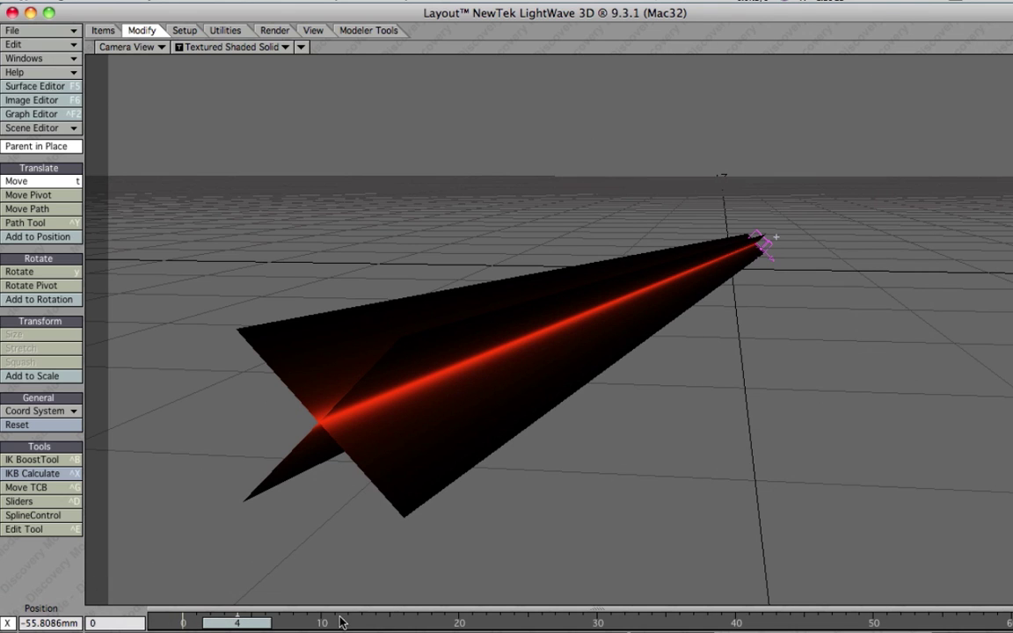
left_click(486, 625)
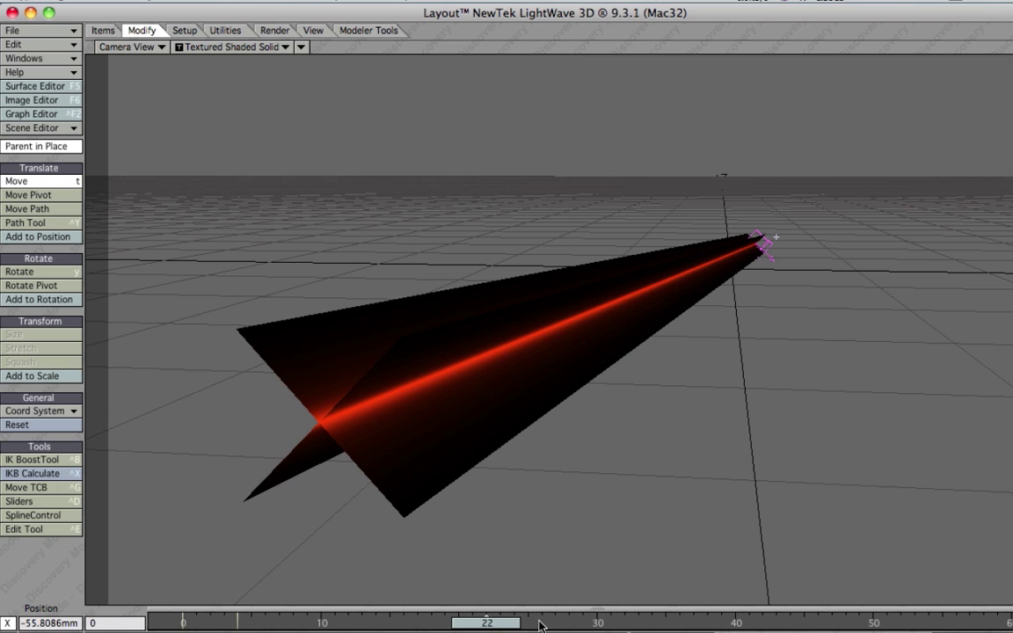
key("F9")
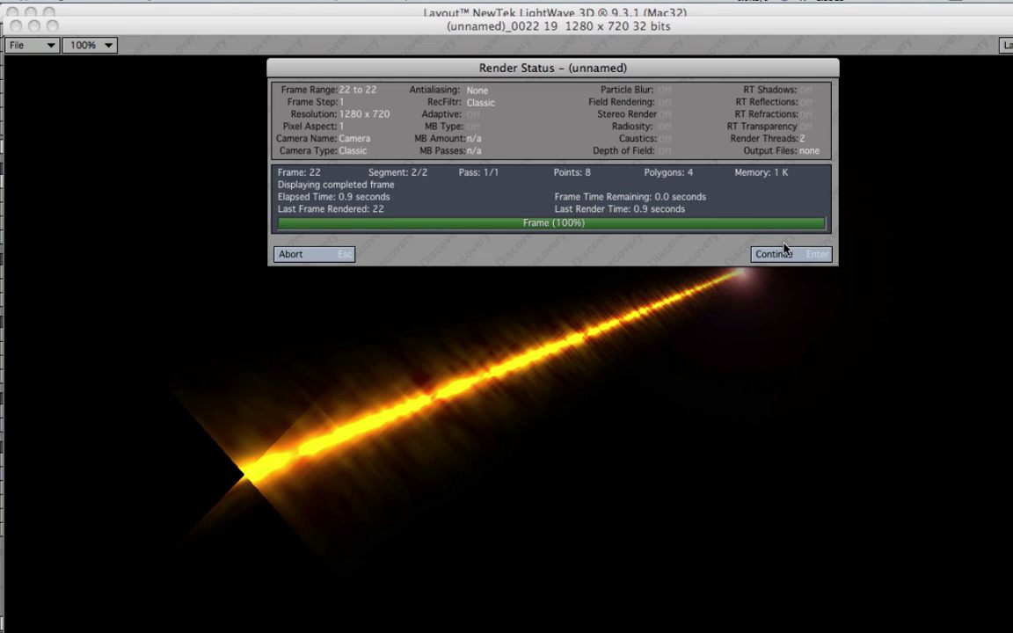
left_click(785, 251)
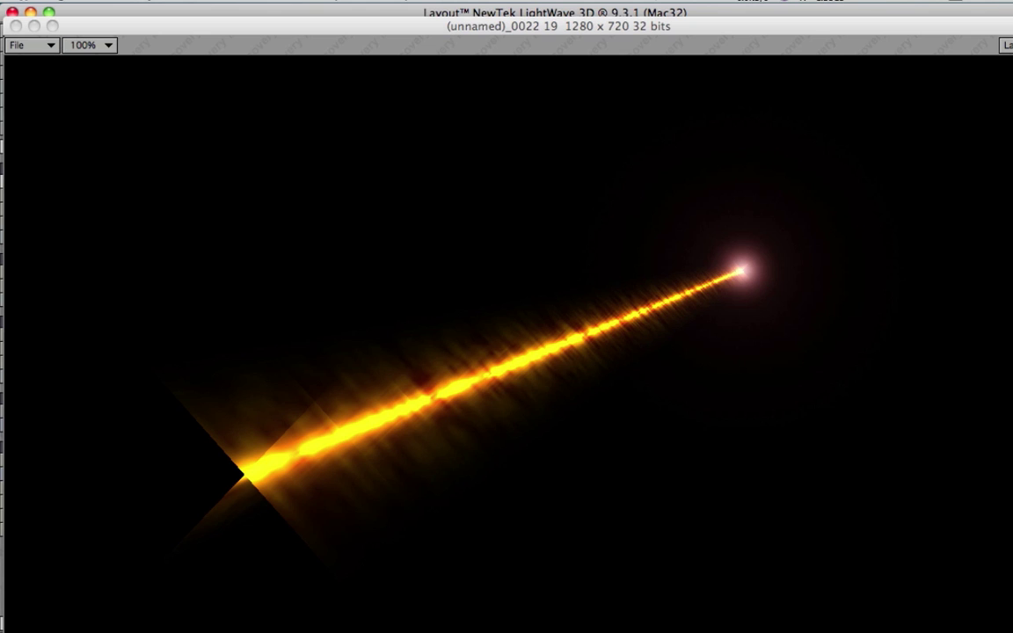
Compare the frame 4 and frame 22 renders by switching between them in the image viewer
left_click(1005, 36)
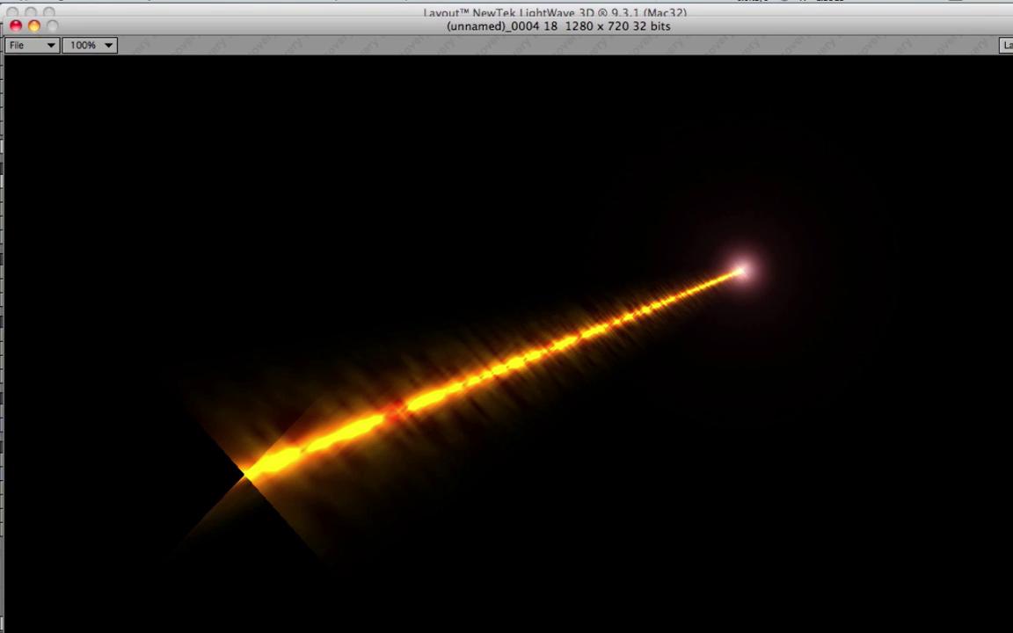
left_click(1005, 47)
left_click(1001, 61)
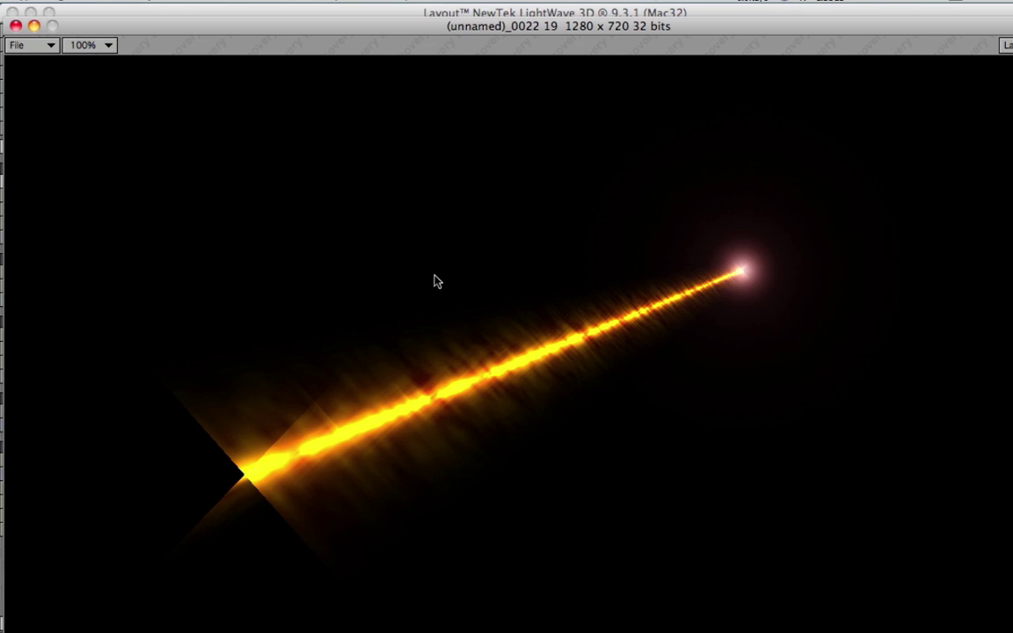
Test-render frame 22 of the original phaser beam and close the image viewer
left_click(16, 26)
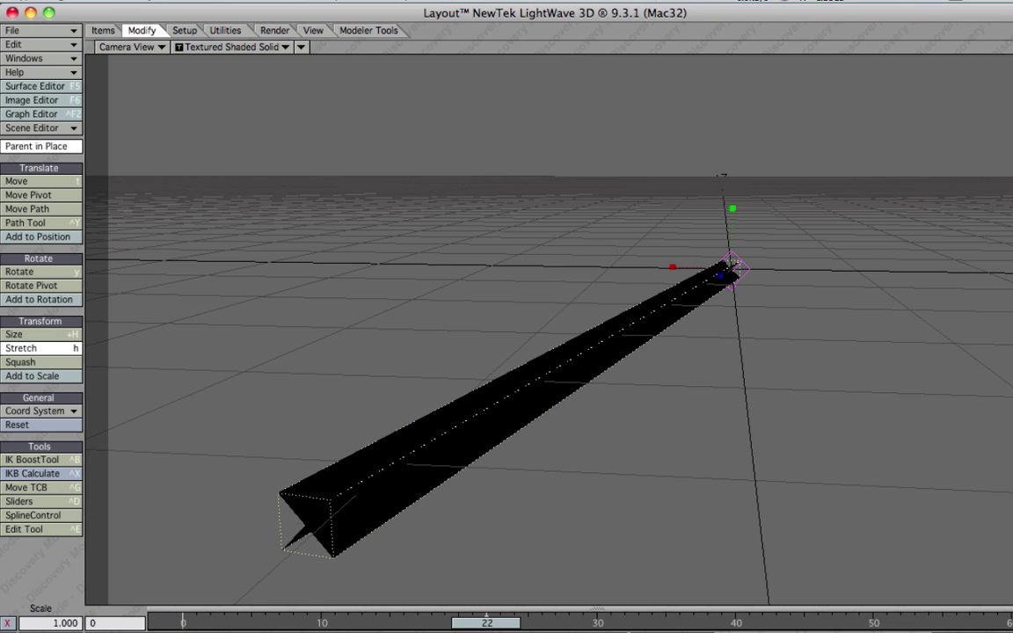
key("F9")
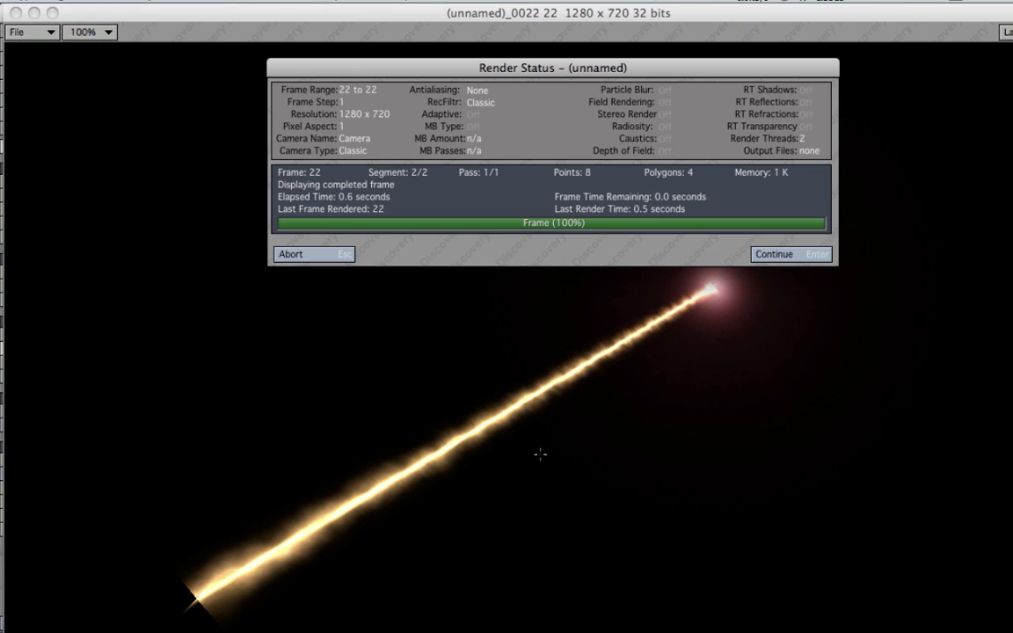
key("Return")
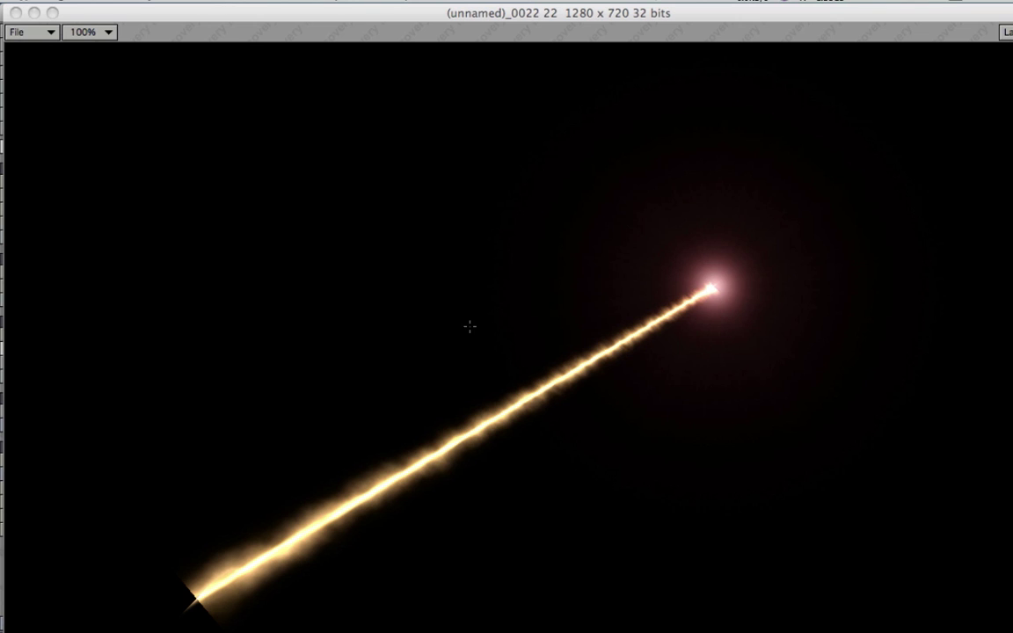
left_click(14, 12)
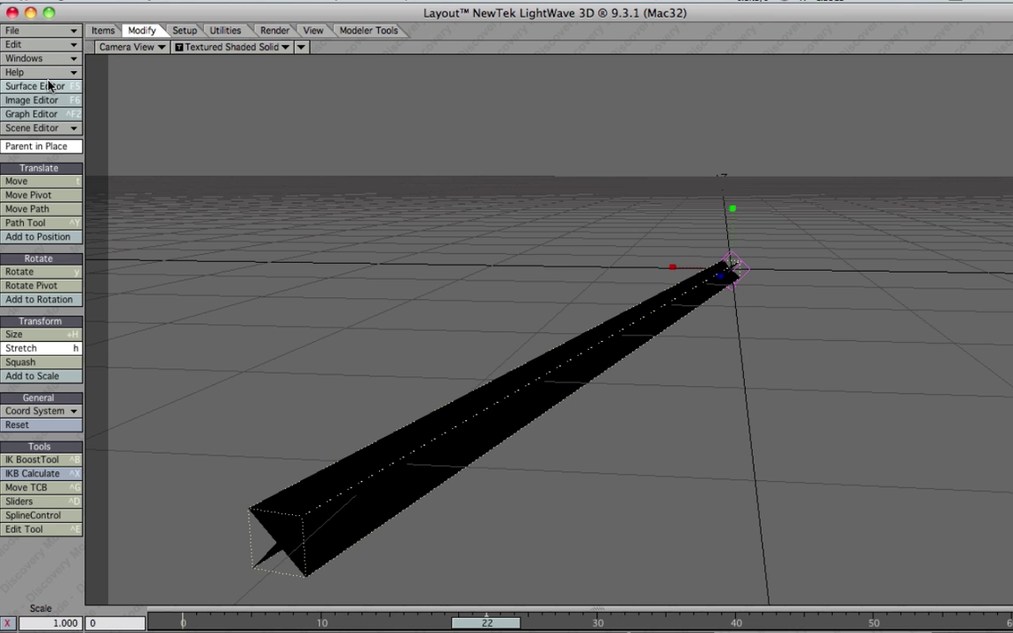
Examine the Marble color texture of the Tertiary Beam surface, including its procedural, position and scale settings
left_click(53, 86)
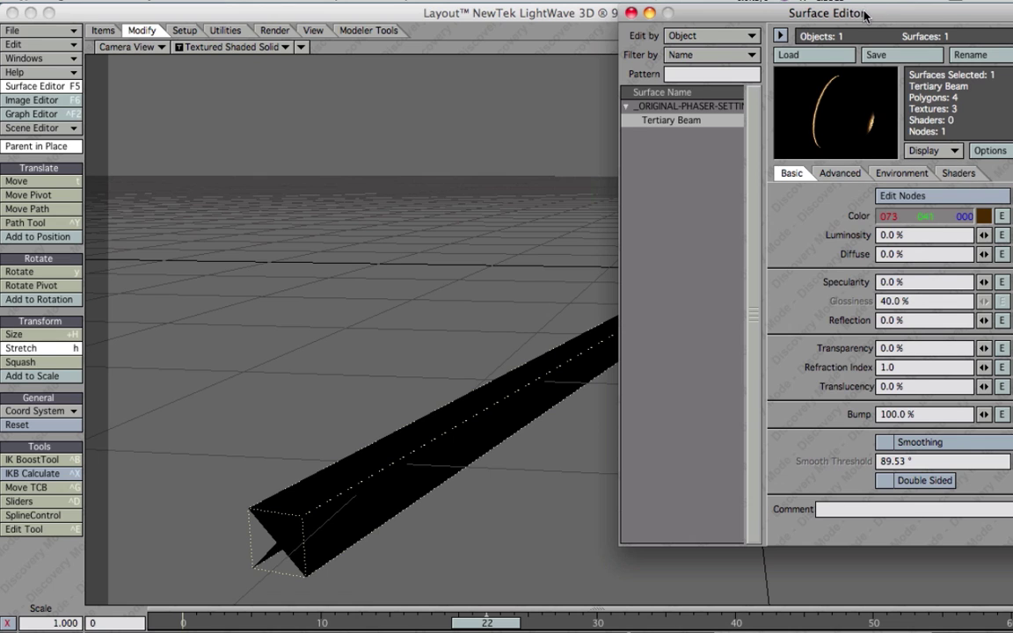
left_click_drag(864, 13, 537, 14)
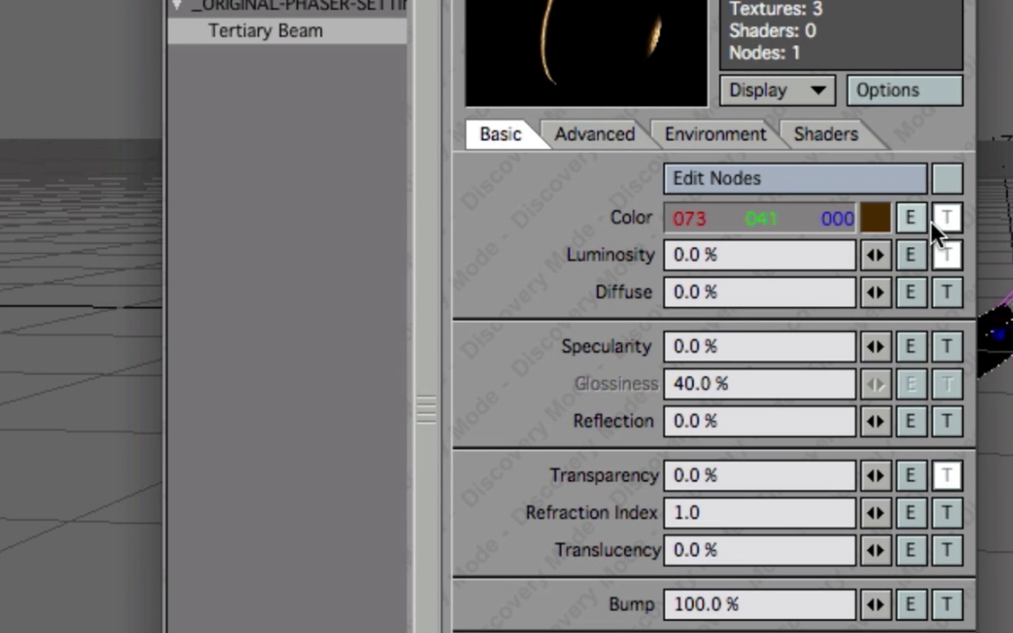
left_click(936, 220)
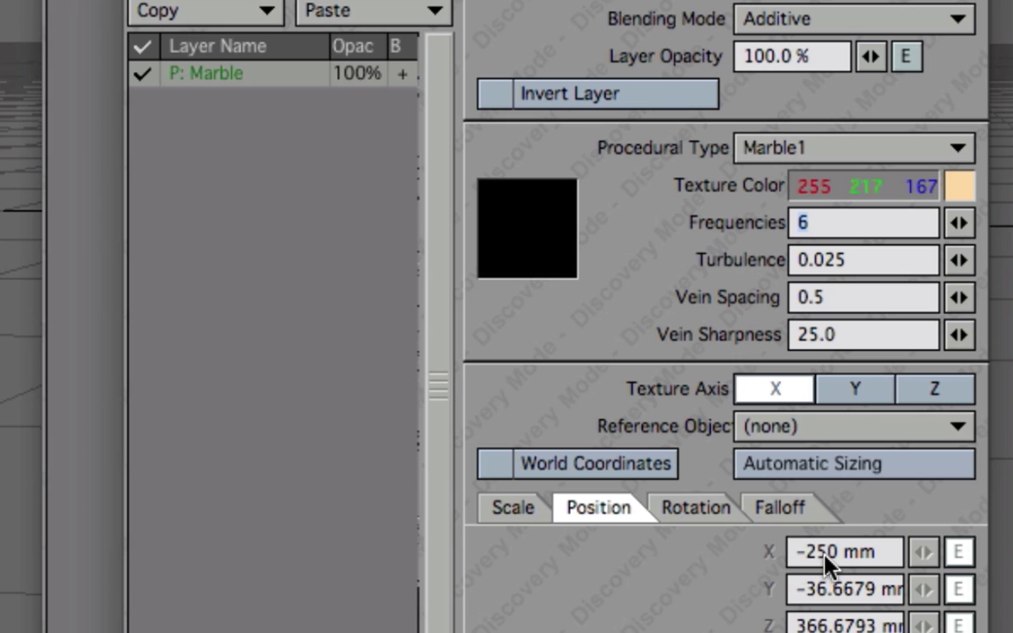
left_click(514, 510)
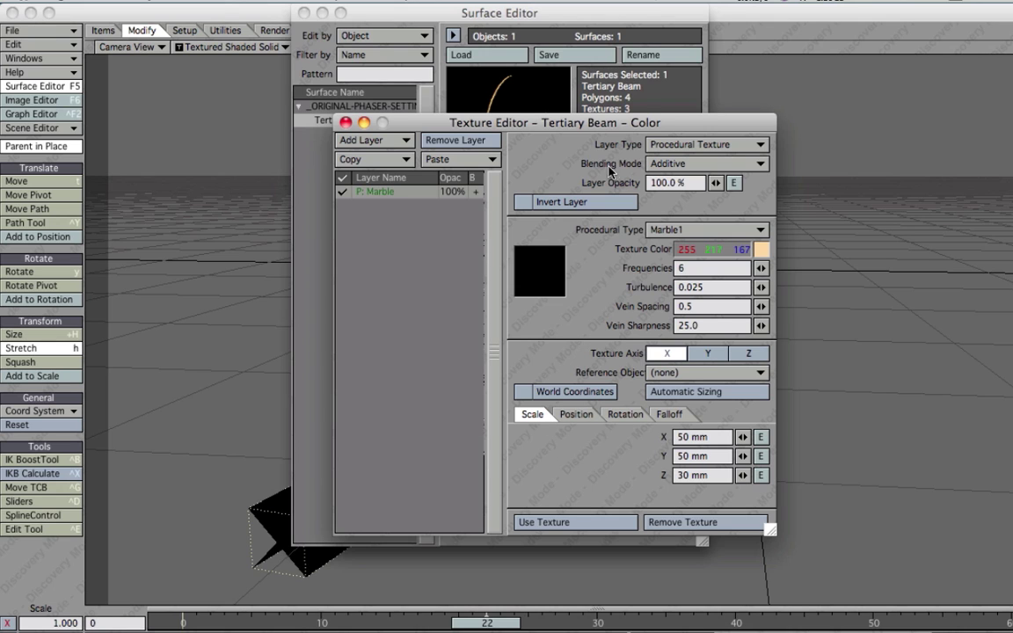
left_click(601, 527)
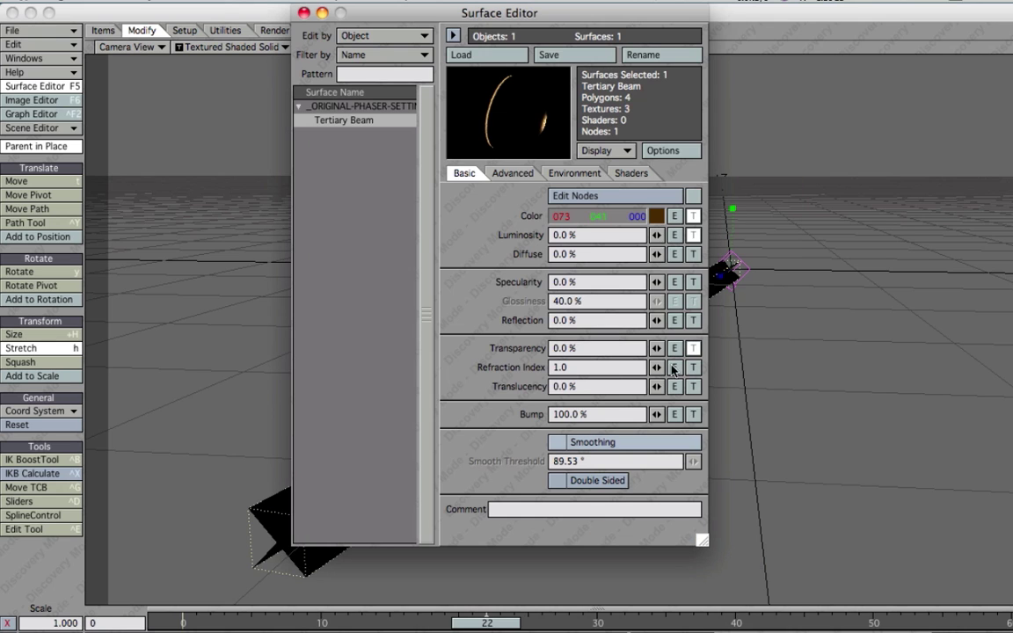
Review the Tertiary Beam's luminosity and transparency textures, inspecting both transparency layers, and close the surface settings
left_click(694, 235)
left_click(694, 348)
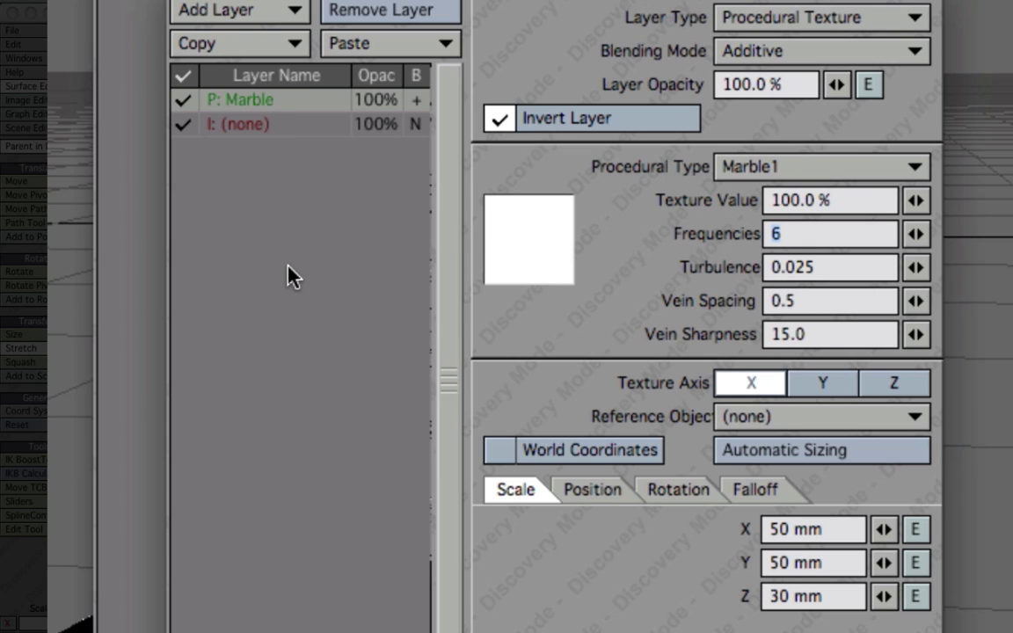
left_click(302, 136)
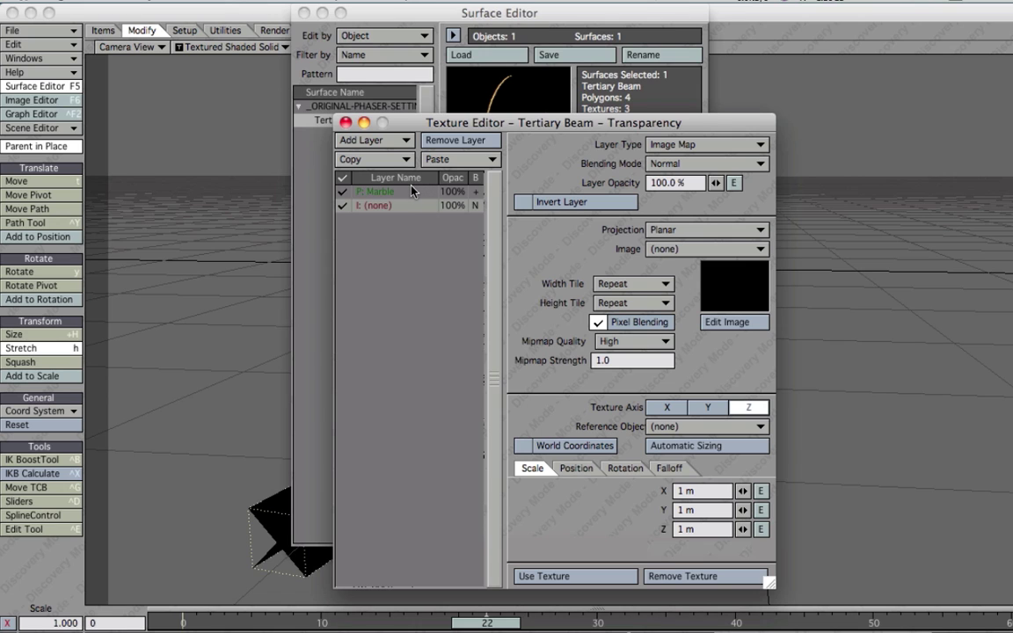
left_click(407, 192)
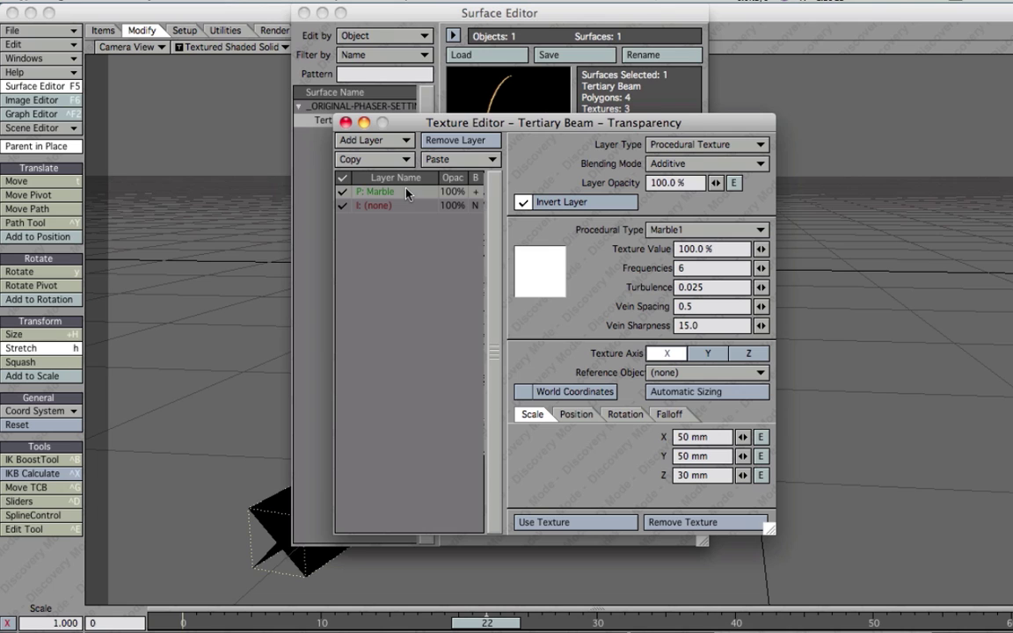
left_click(591, 525)
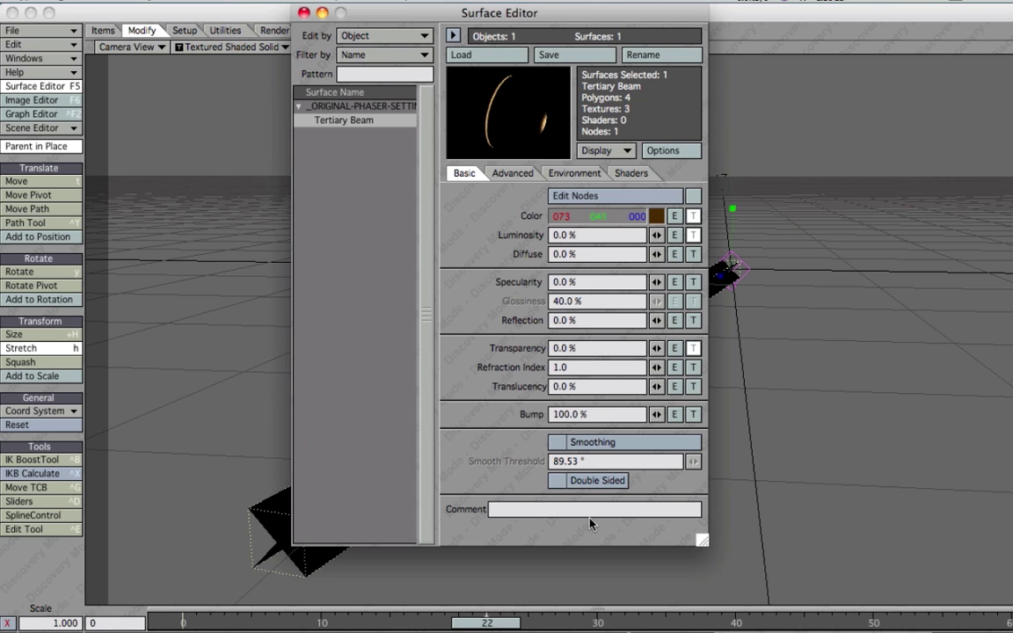
left_click(303, 13)
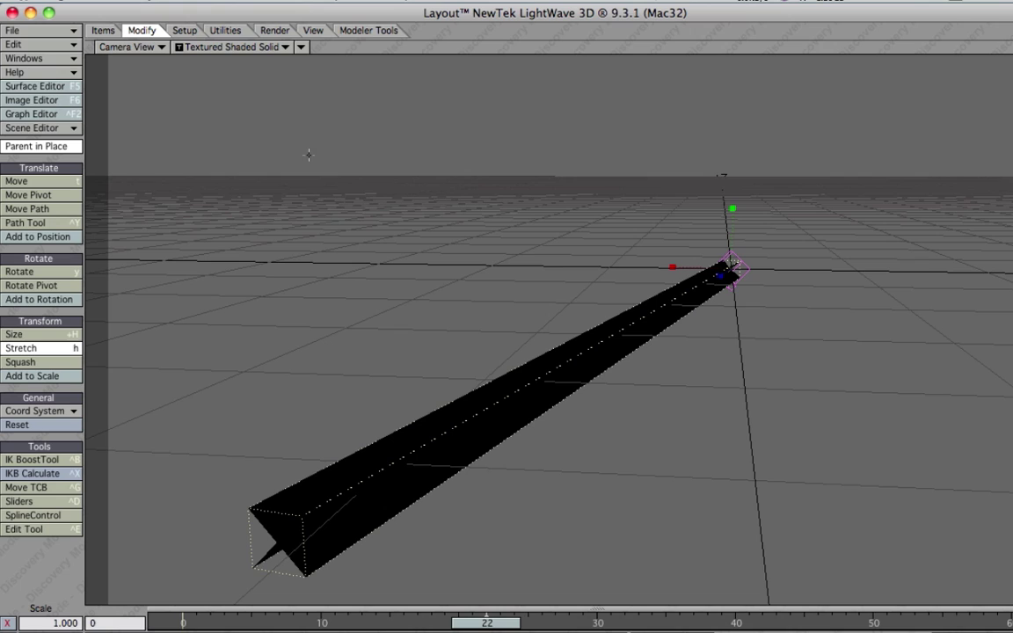